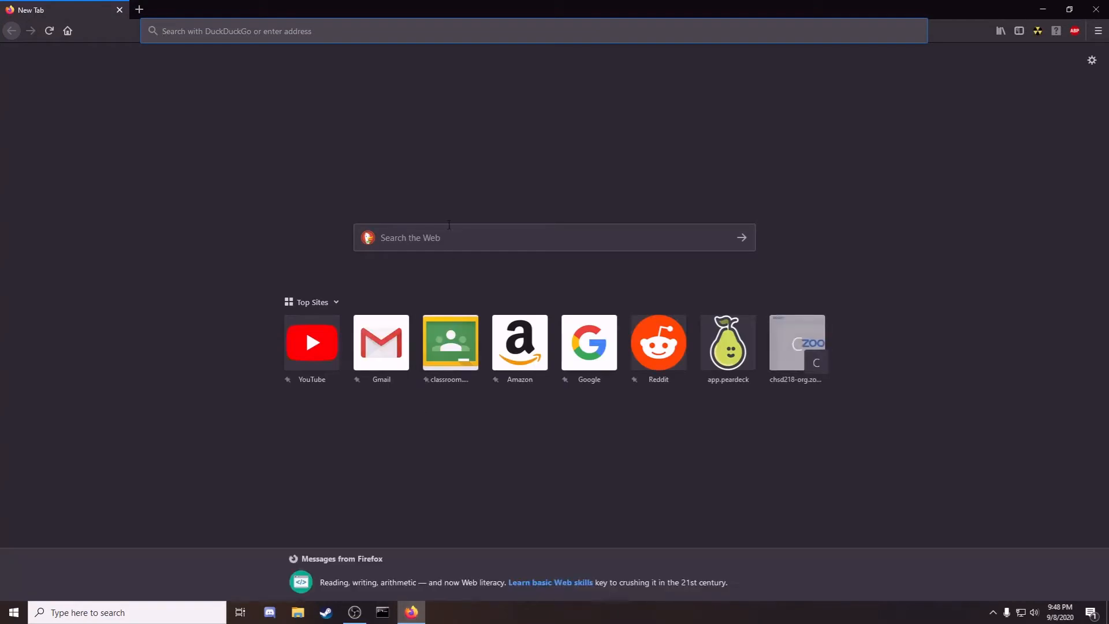
# Step: Search the web for 'virtual box' and open the official VirtualBox.org home page
pyautogui.click(451, 226)
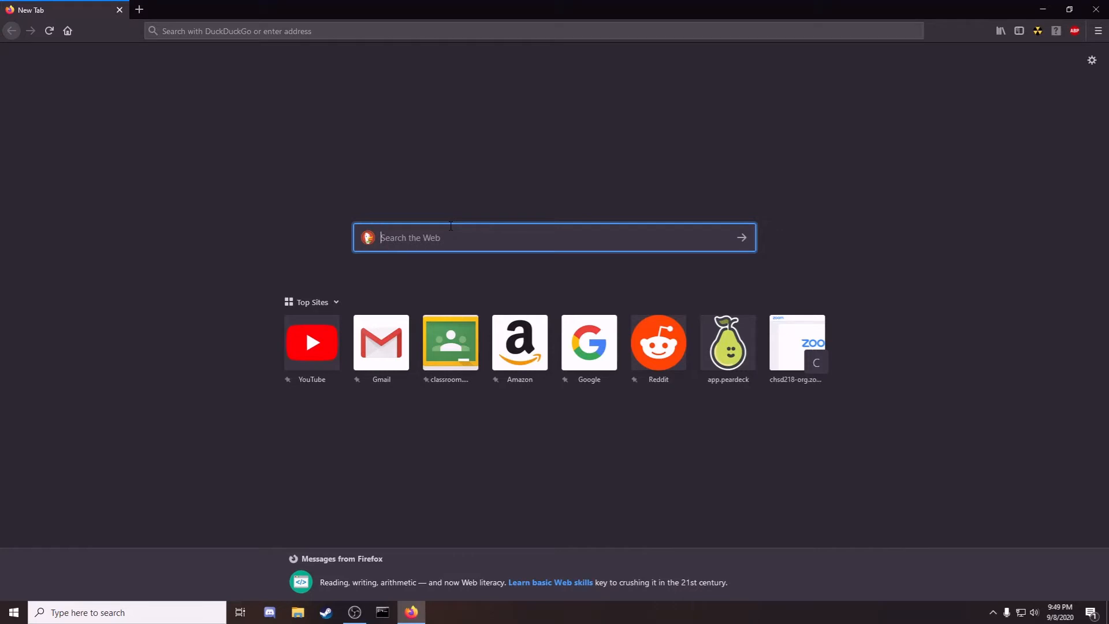
pyautogui.write('virtual')
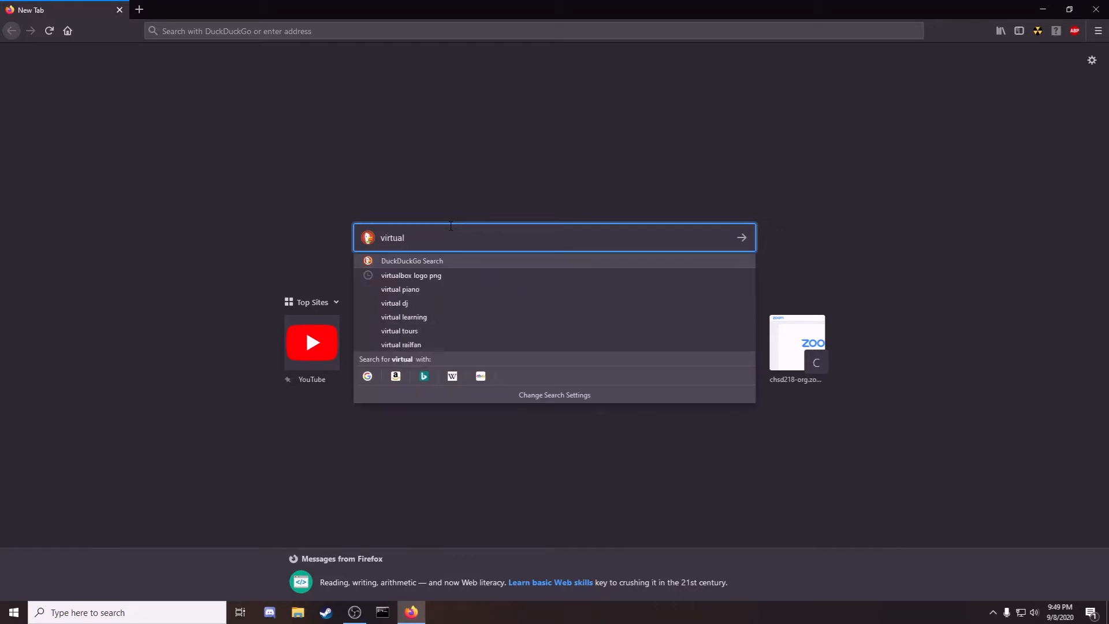
pyautogui.write(' box')
pyautogui.press('Return')
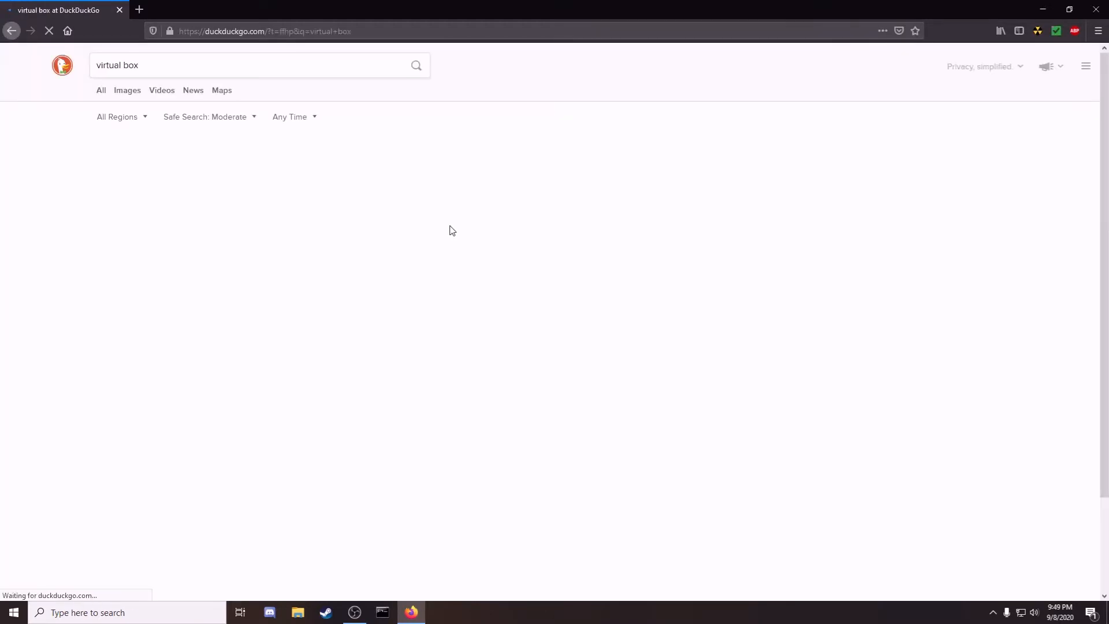
pyautogui.click(198, 149)
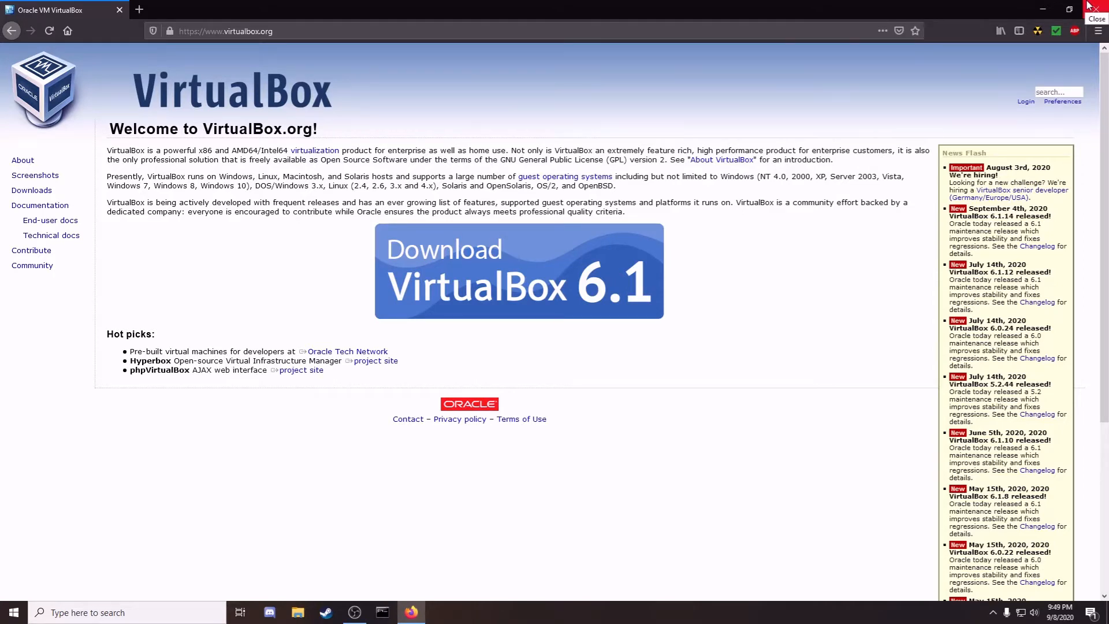
# Step: Replace the VirtualBox tab with a 'ubuntu' web search and show ubuntu.com's download options
pyautogui.click(139, 9)
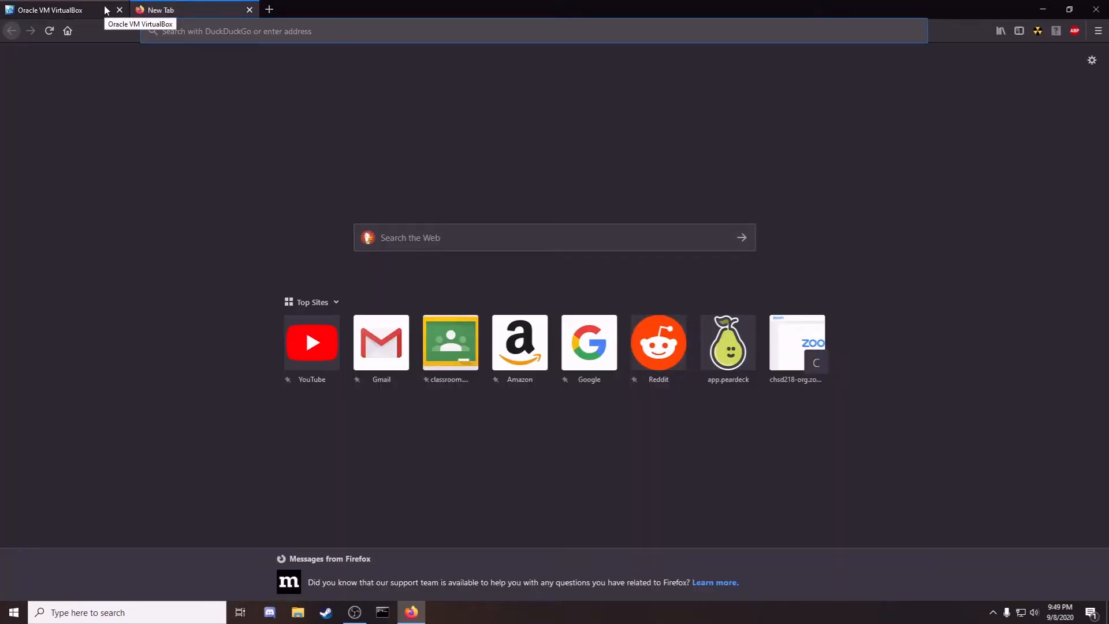
pyautogui.click(120, 9)
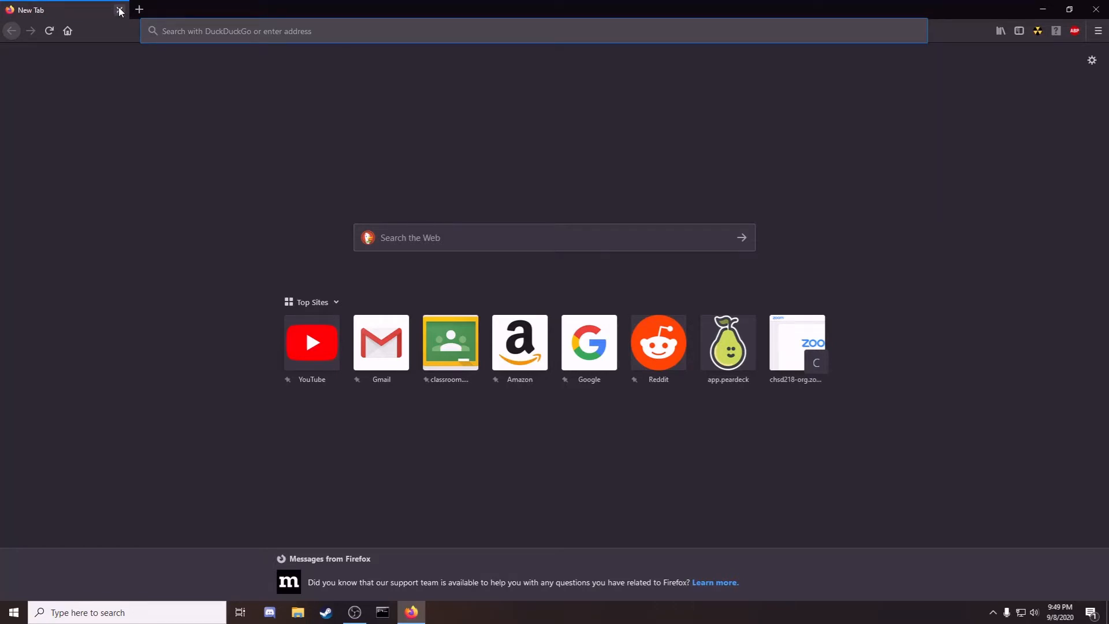
pyautogui.write('ub')
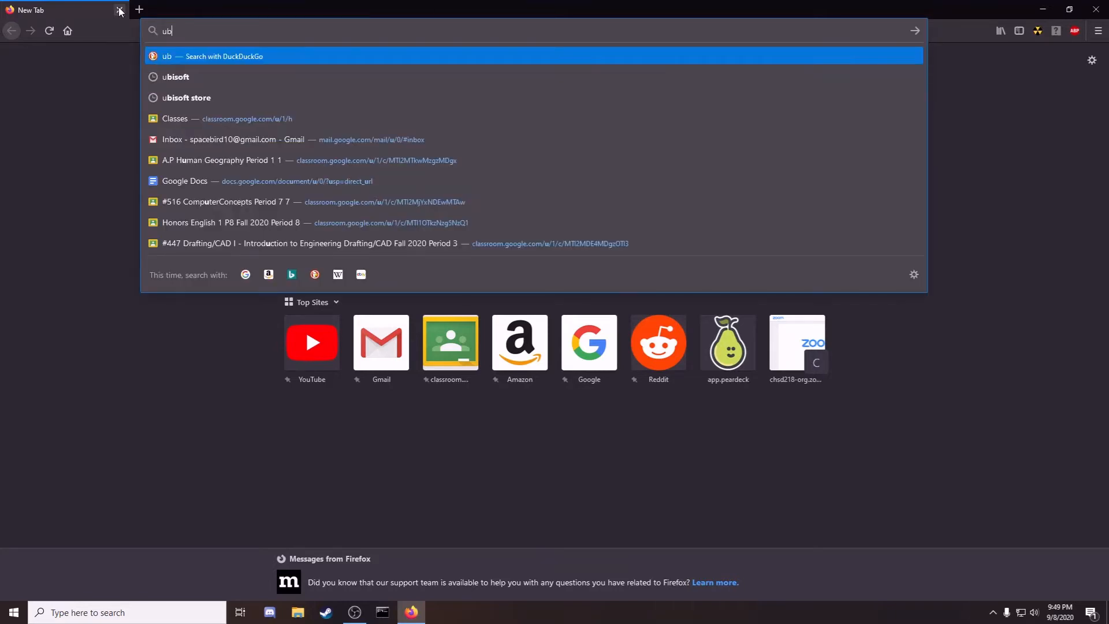
pyautogui.write('untu')
pyautogui.press('Return')
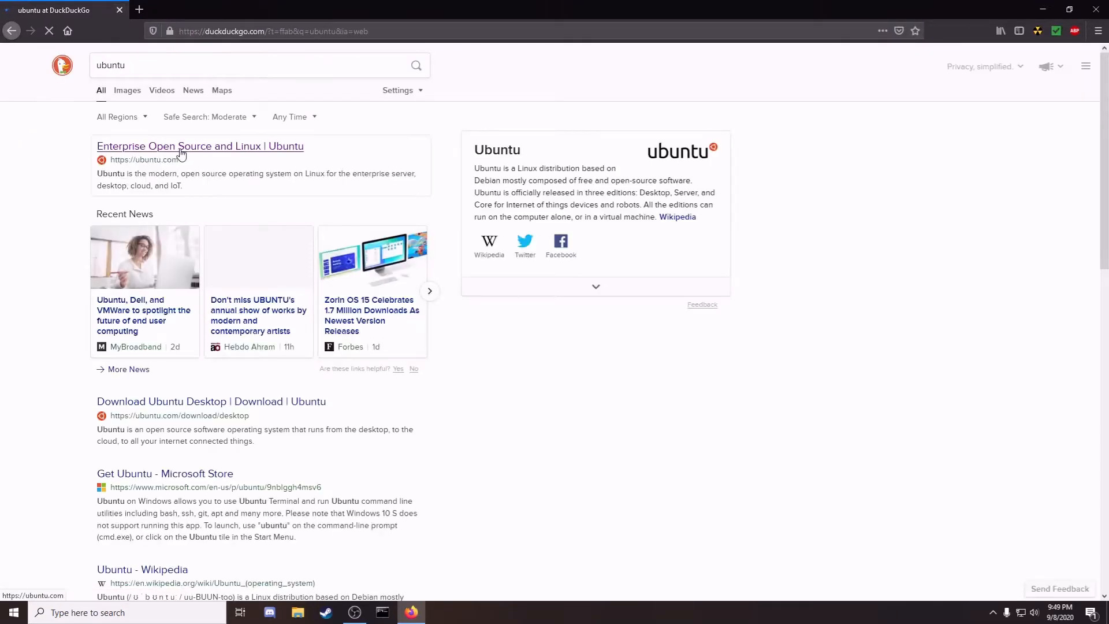
pyautogui.click(181, 148)
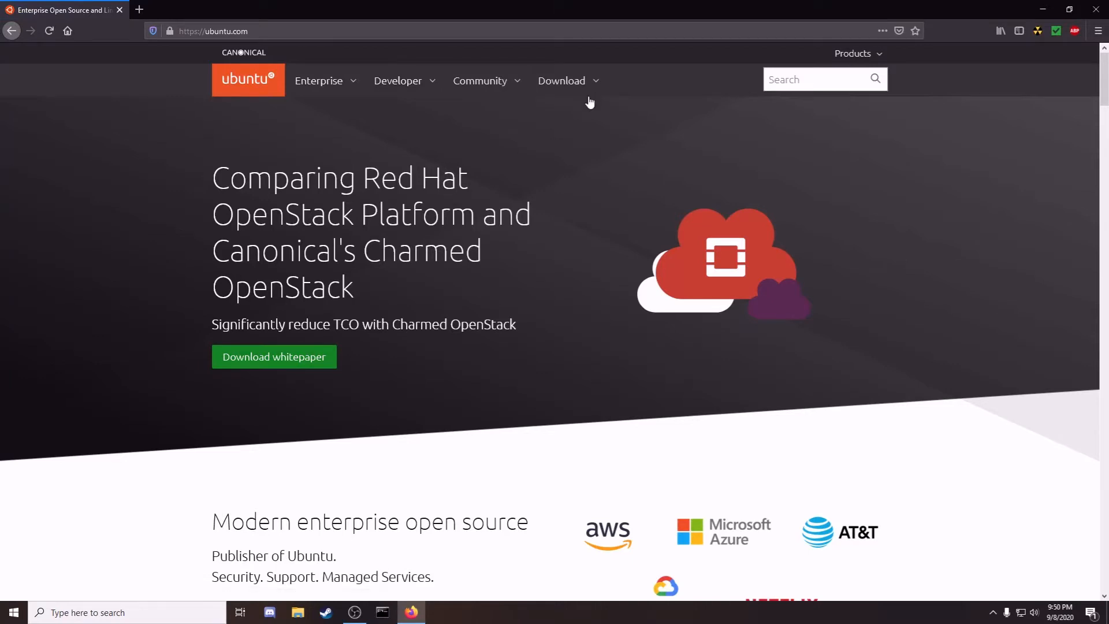
pyautogui.click(598, 82)
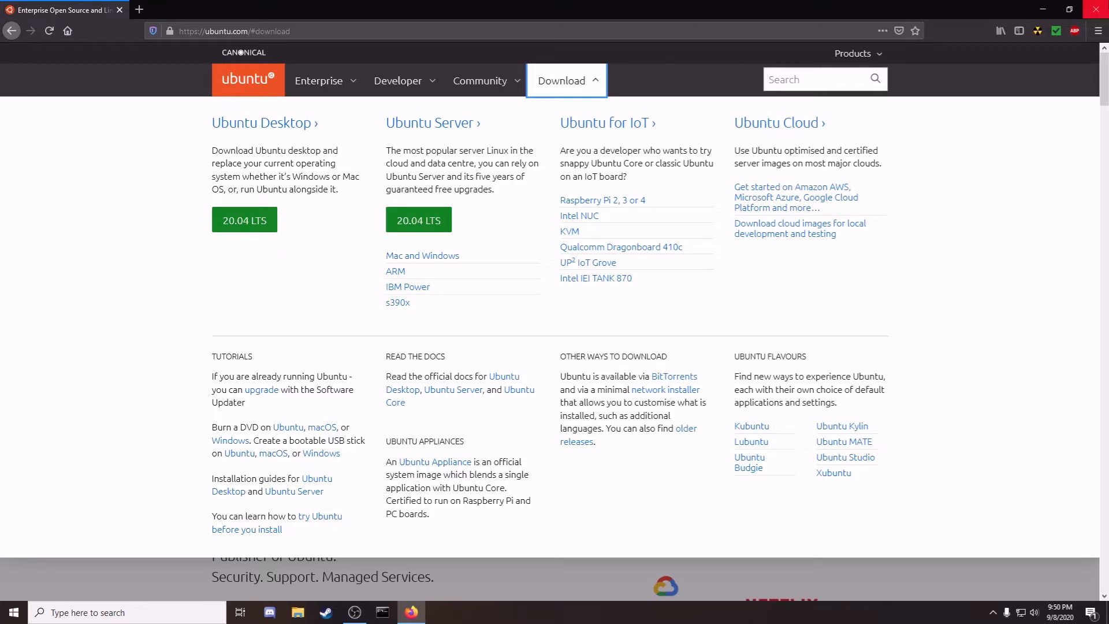
# Step: Save the ubuntu-20.04.1-desktop-amd64.iso (2.6 GB) download and close Firefox
pyautogui.click(236, 217)
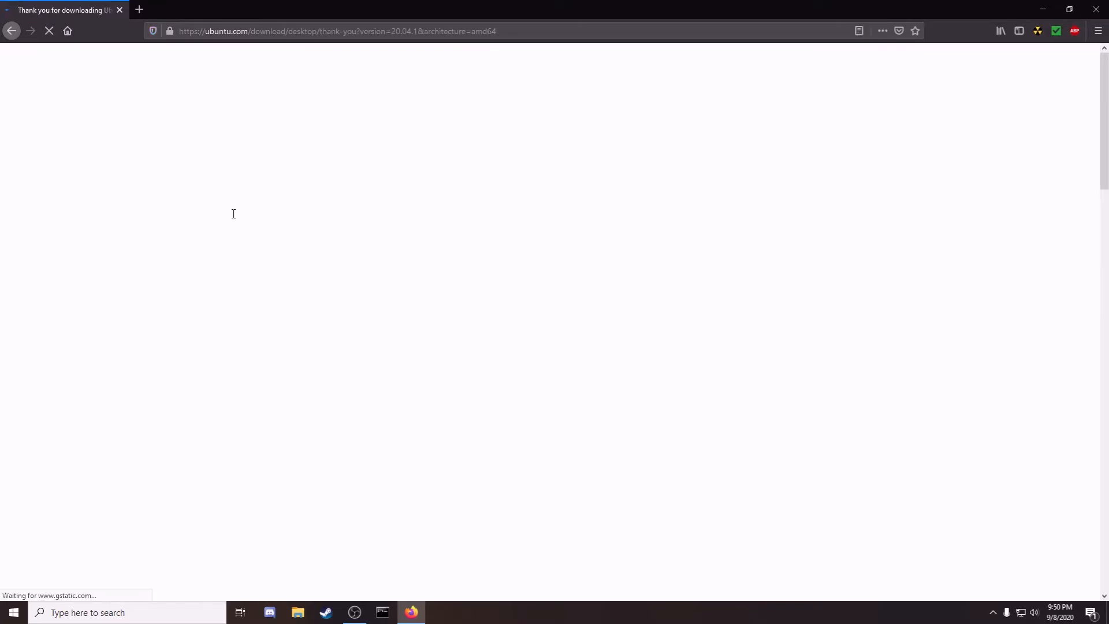
pyautogui.scroll(-2, 421, 208)
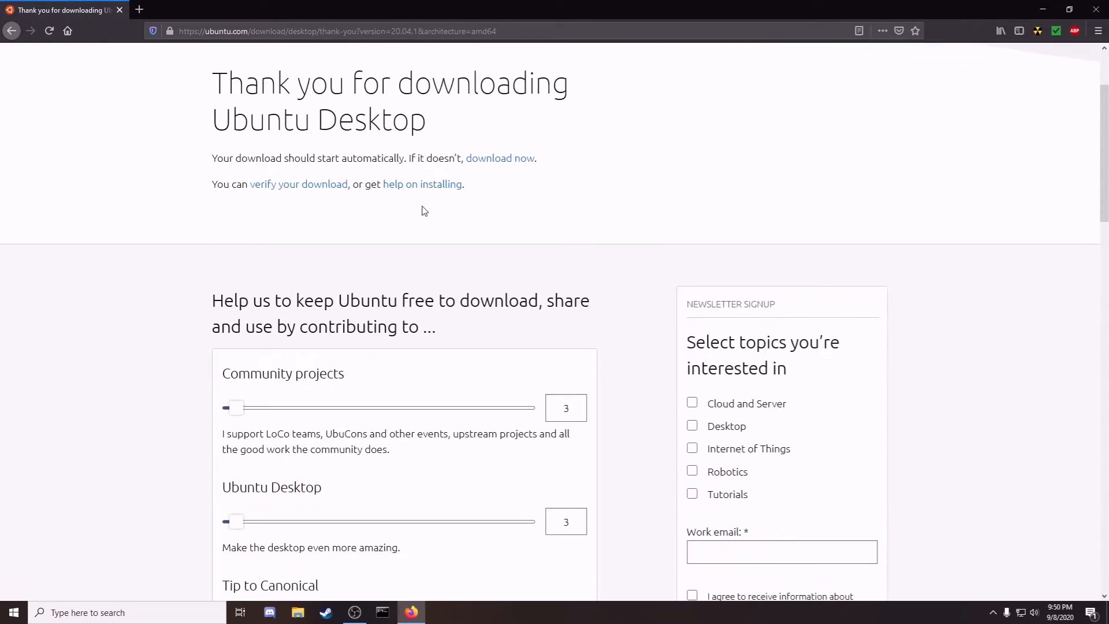
pyautogui.scroll(-4, 422, 210)
pyautogui.scroll(3, 421, 208)
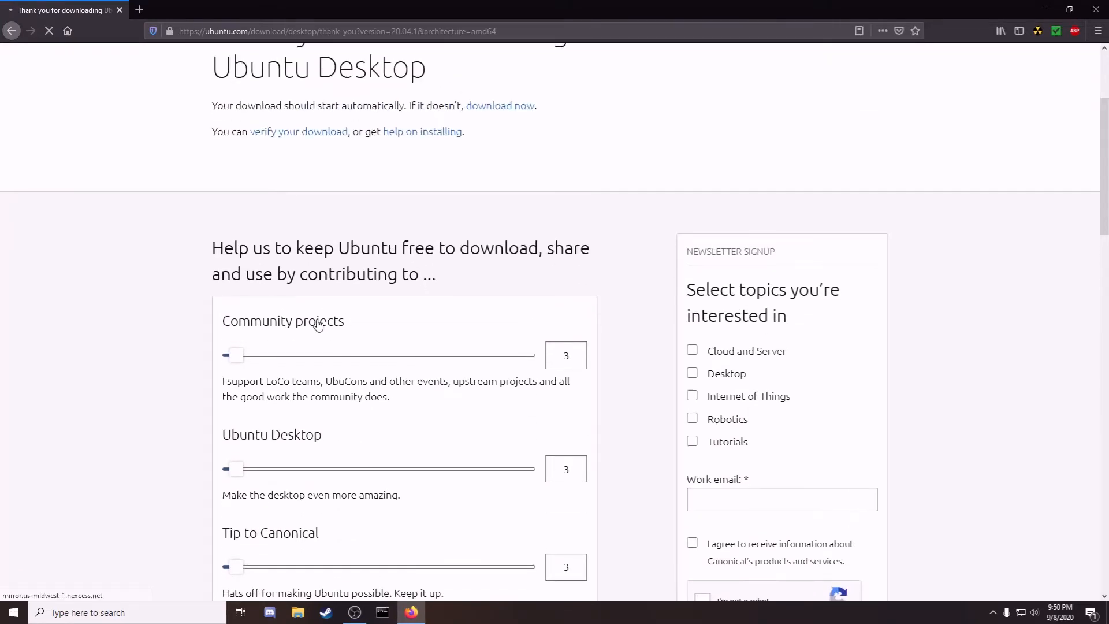
pyautogui.scroll(-4, 611, 330)
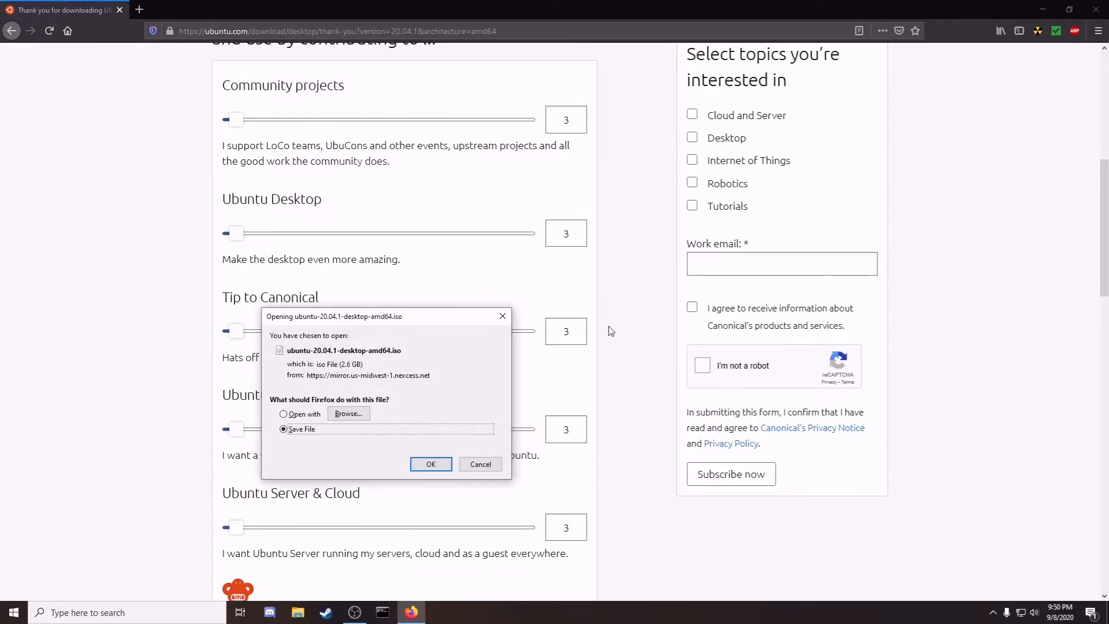
pyautogui.scroll(-4, 611, 330)
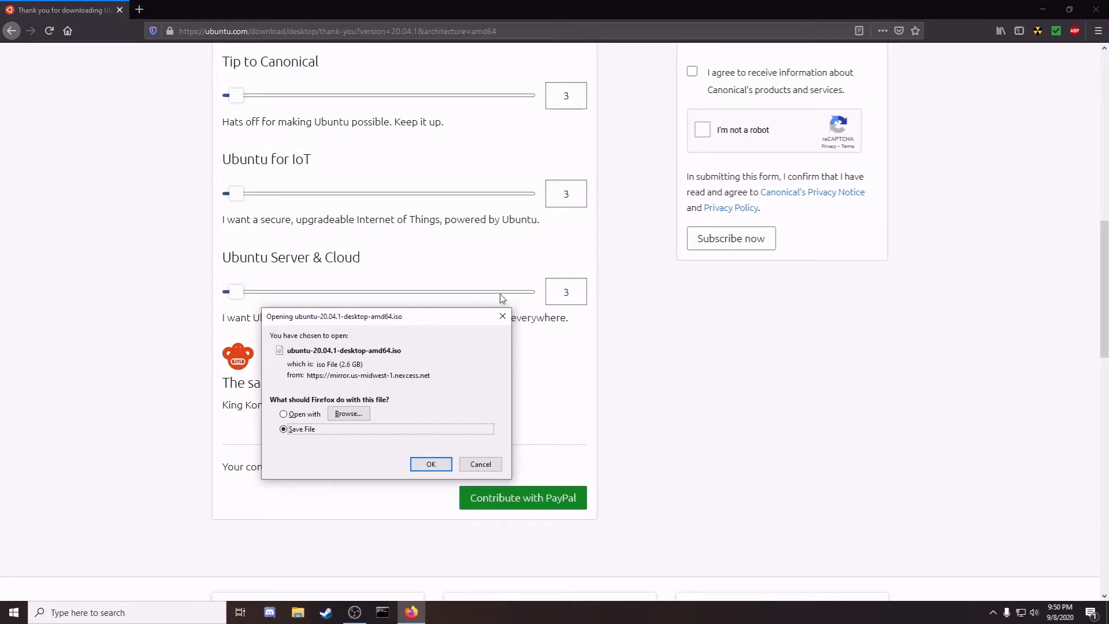
pyautogui.click(502, 317)
pyautogui.click(120, 9)
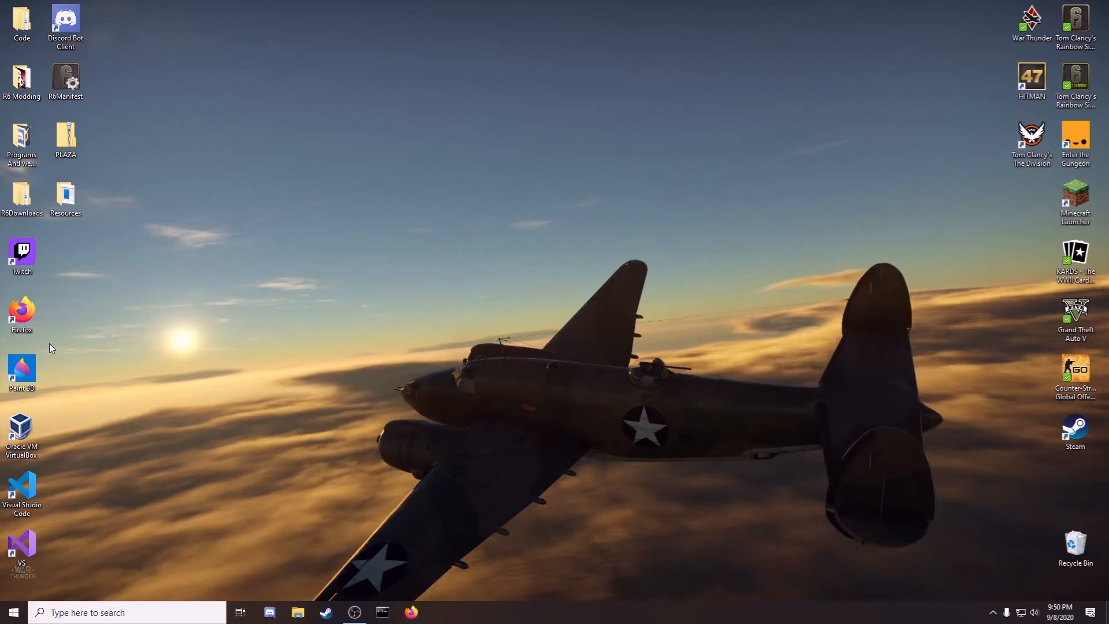
# Step: Launch VirtualBox and begin a new VM named 'Ubuntu', type Linux, version Ubuntu (64-bit)
pyautogui.doubleClick(24, 428)
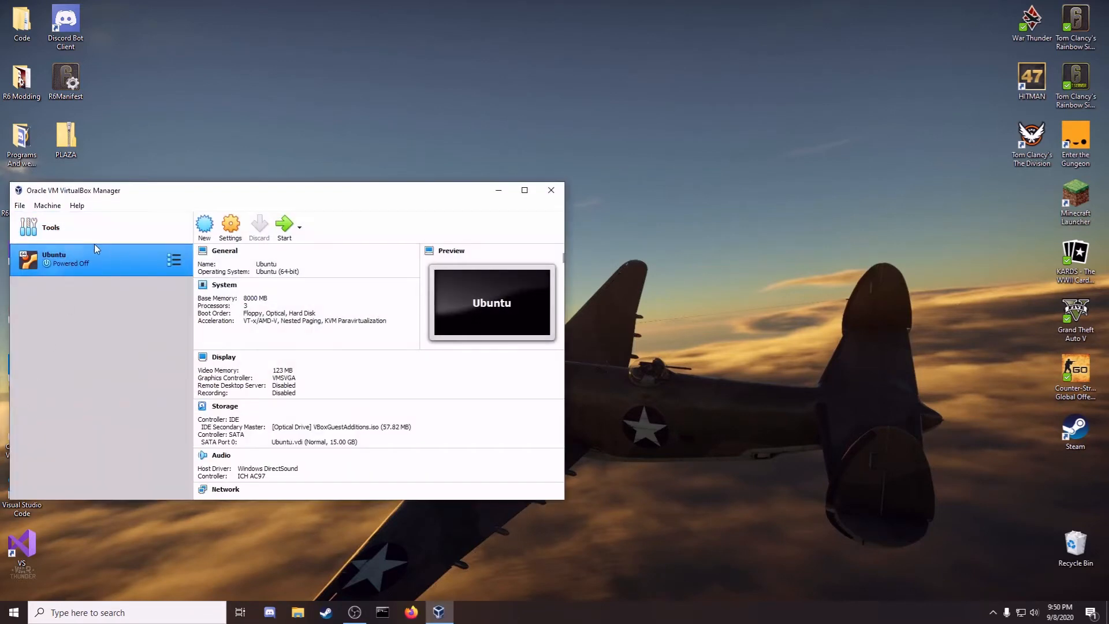
pyautogui.click(211, 236)
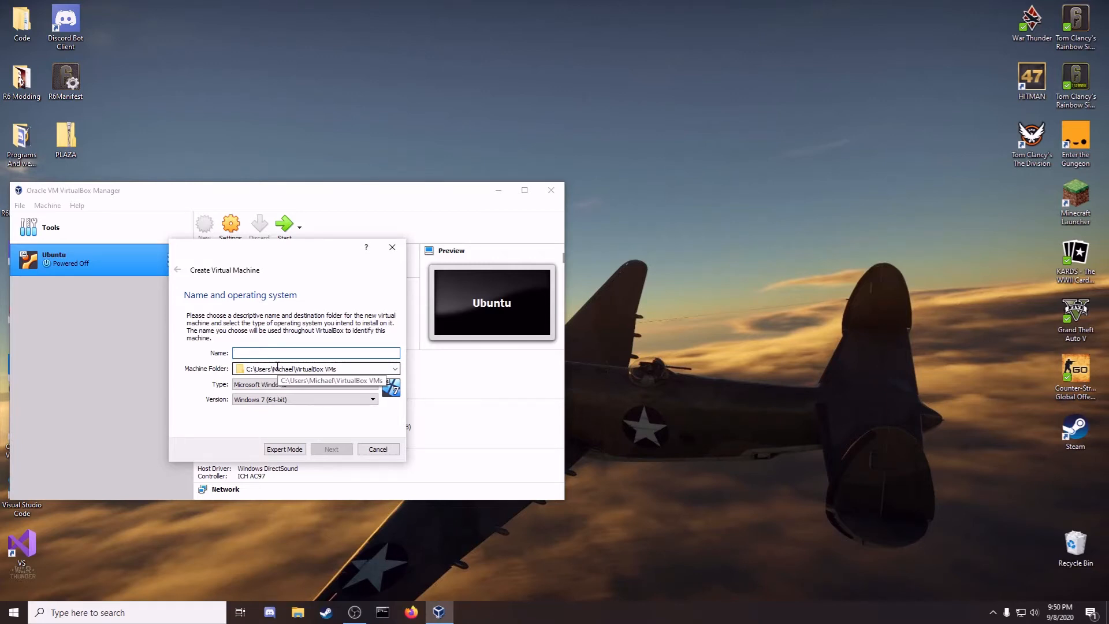
pyautogui.write('Ubuntu')
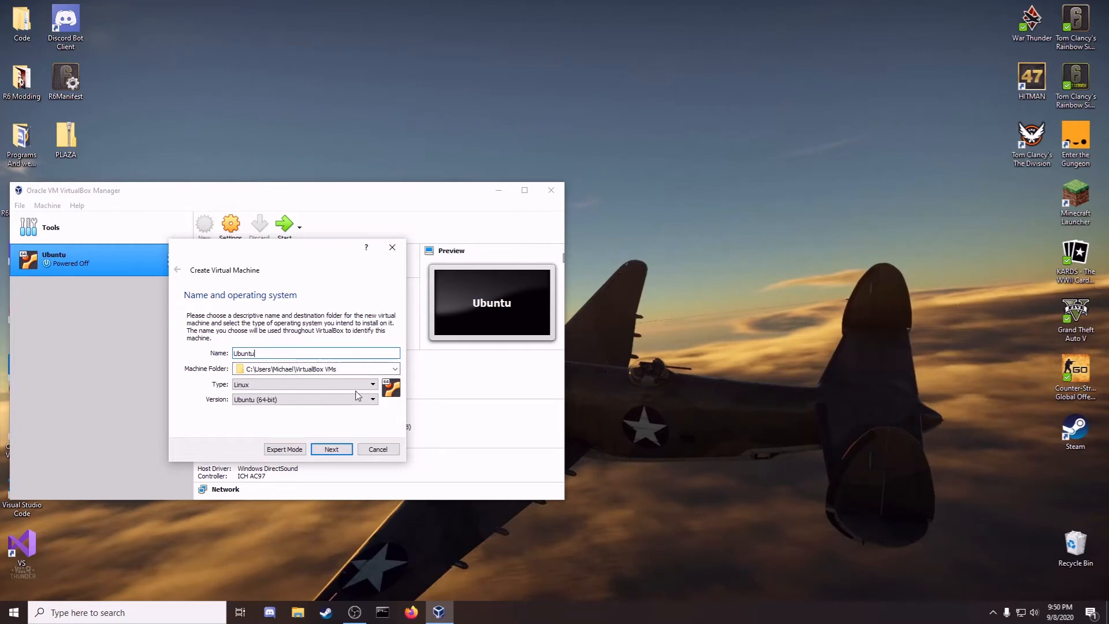
pyautogui.click(374, 385)
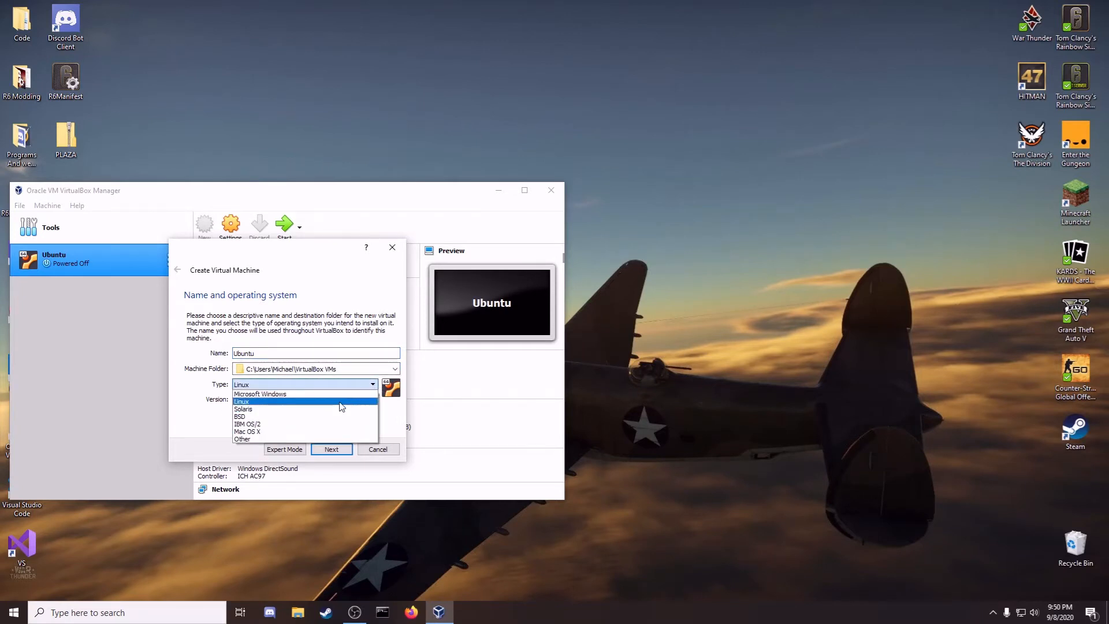
pyautogui.click(340, 402)
pyautogui.click(371, 399)
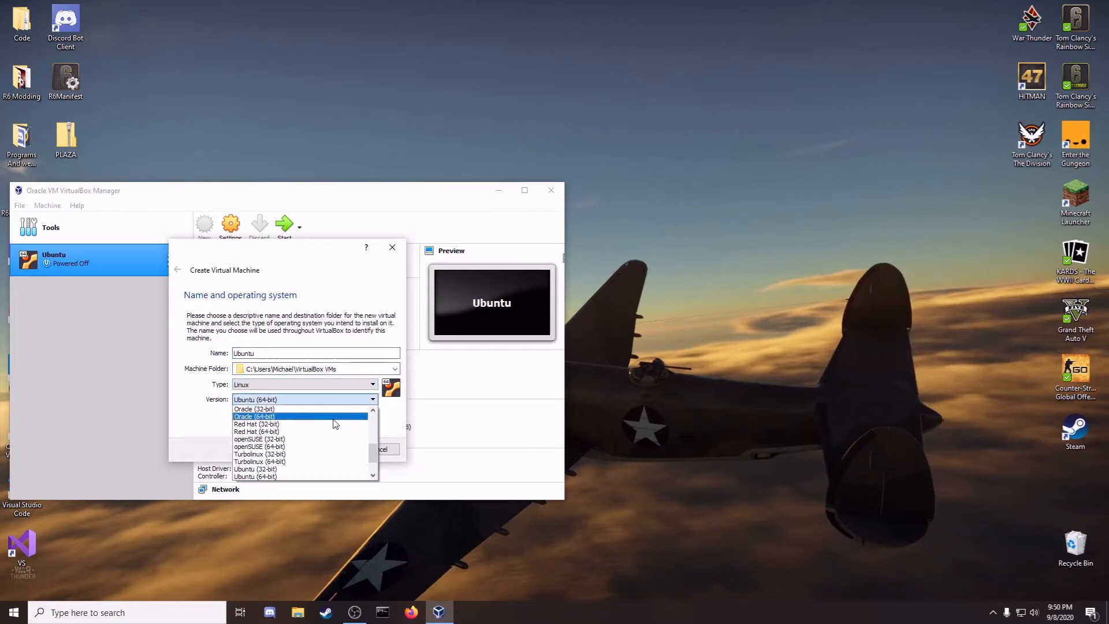
pyautogui.click(317, 476)
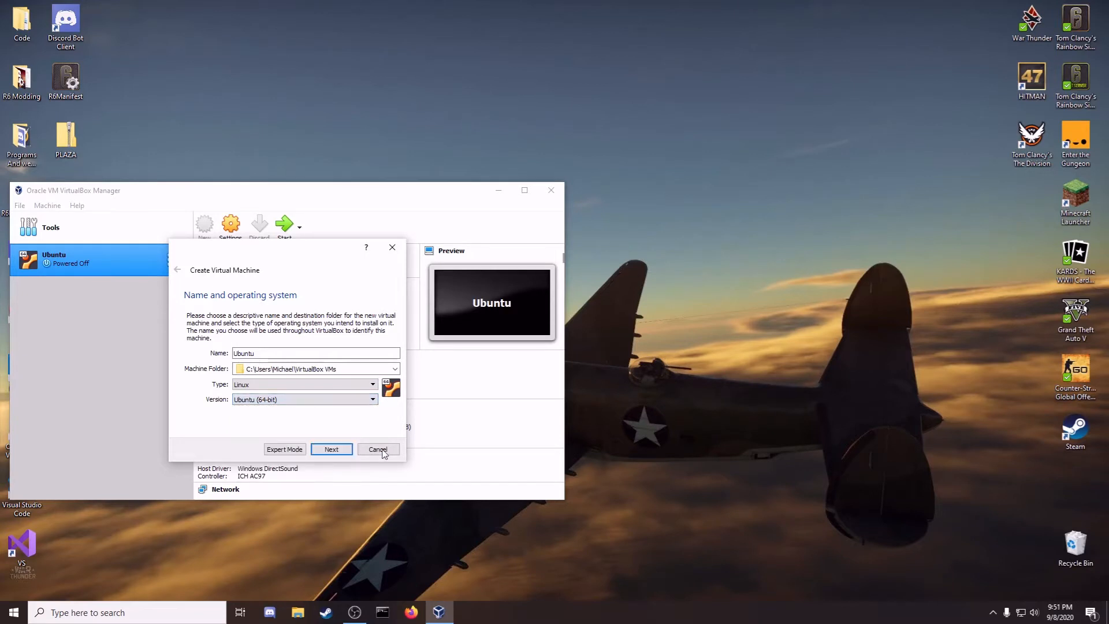
pyautogui.click(331, 450)
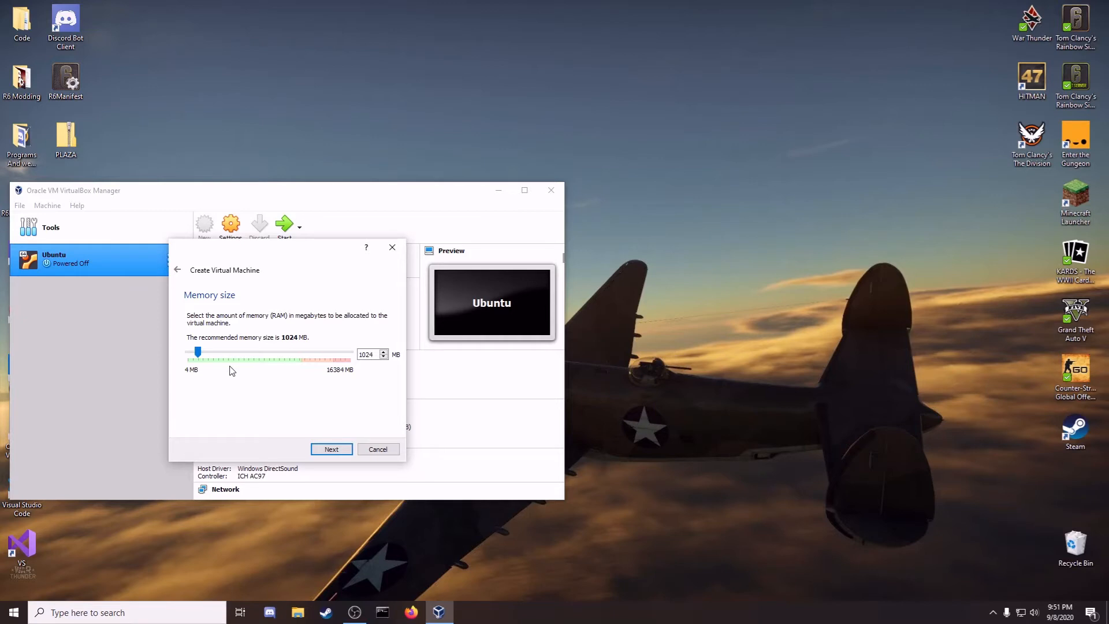
# Step: Raise the VM's memory and create a dynamically allocated 10.00 GB VDI hard disk
pyautogui.moveTo(197, 353); pyautogui.dragTo(228, 360)
pyautogui.click(326, 450)
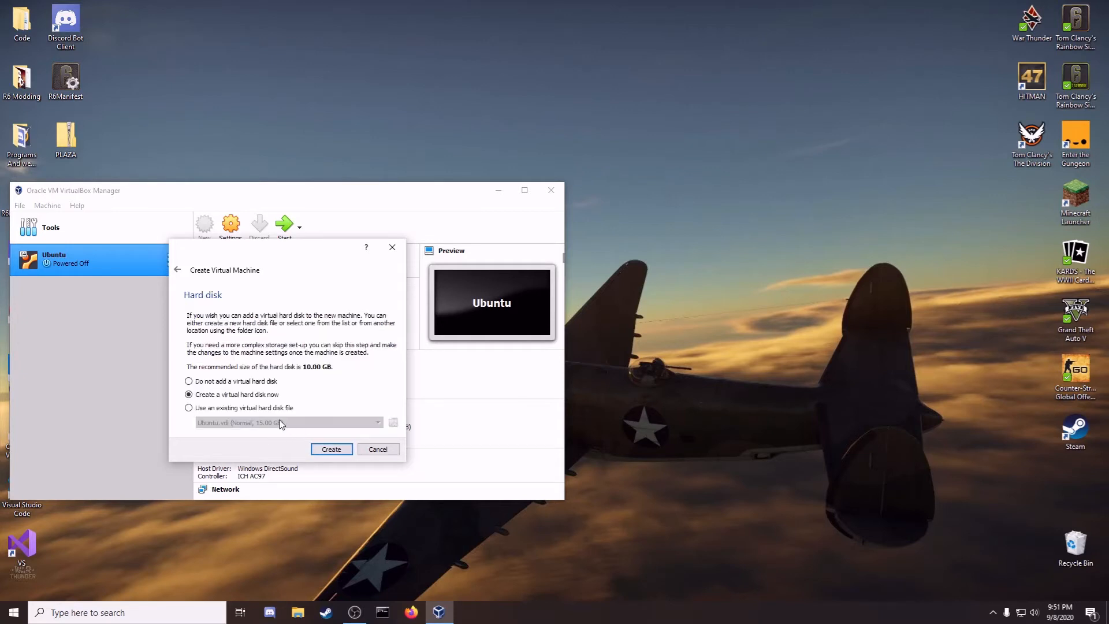
pyautogui.click(331, 450)
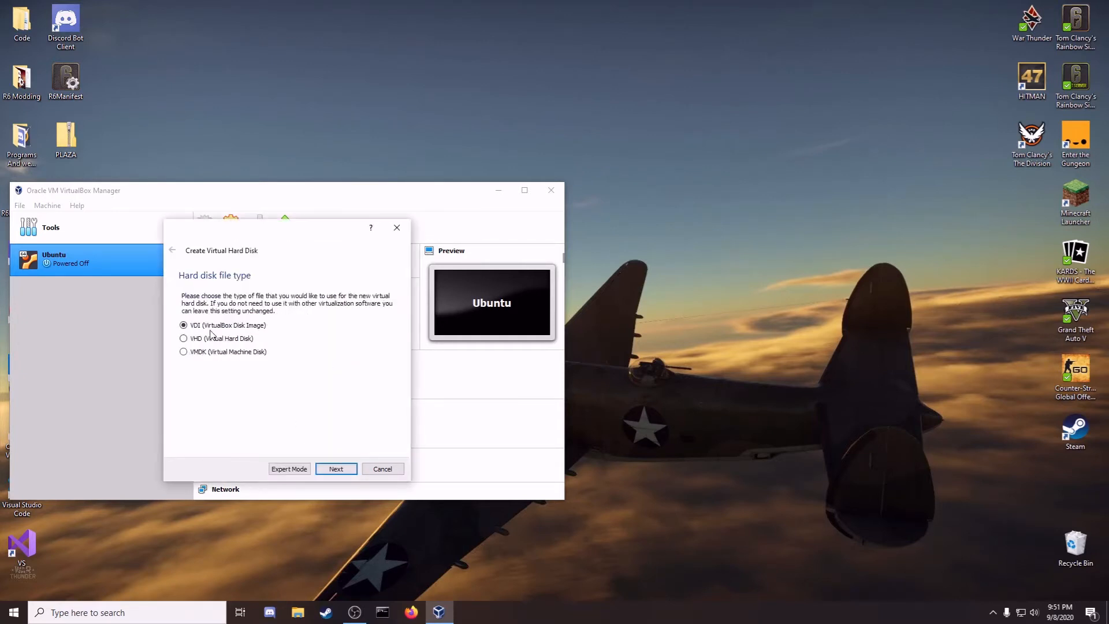
pyautogui.click(337, 473)
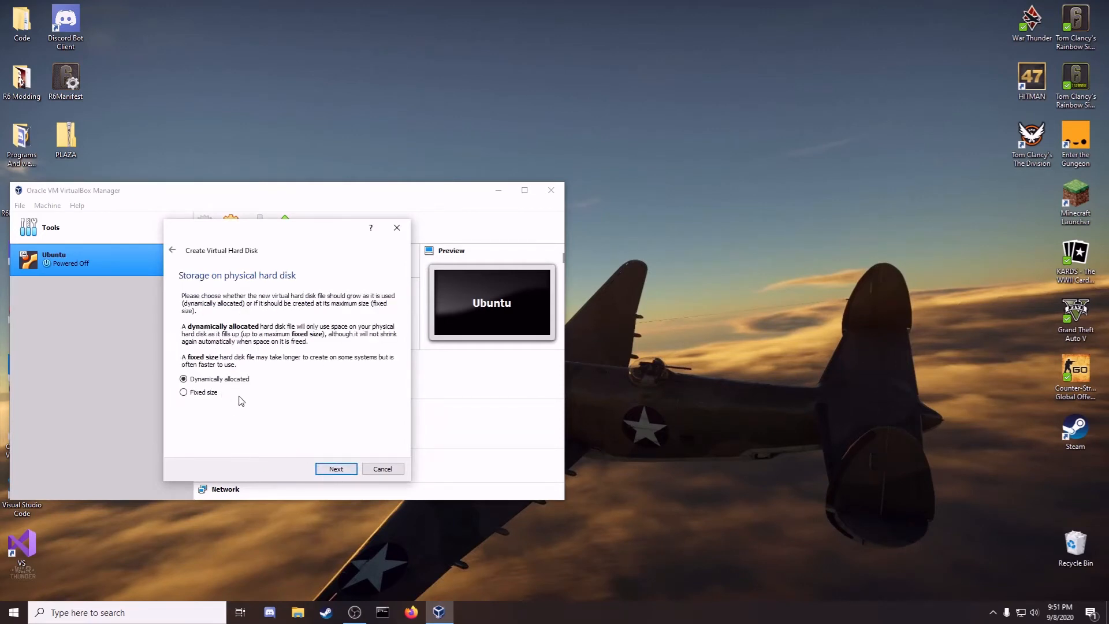
pyautogui.click(345, 472)
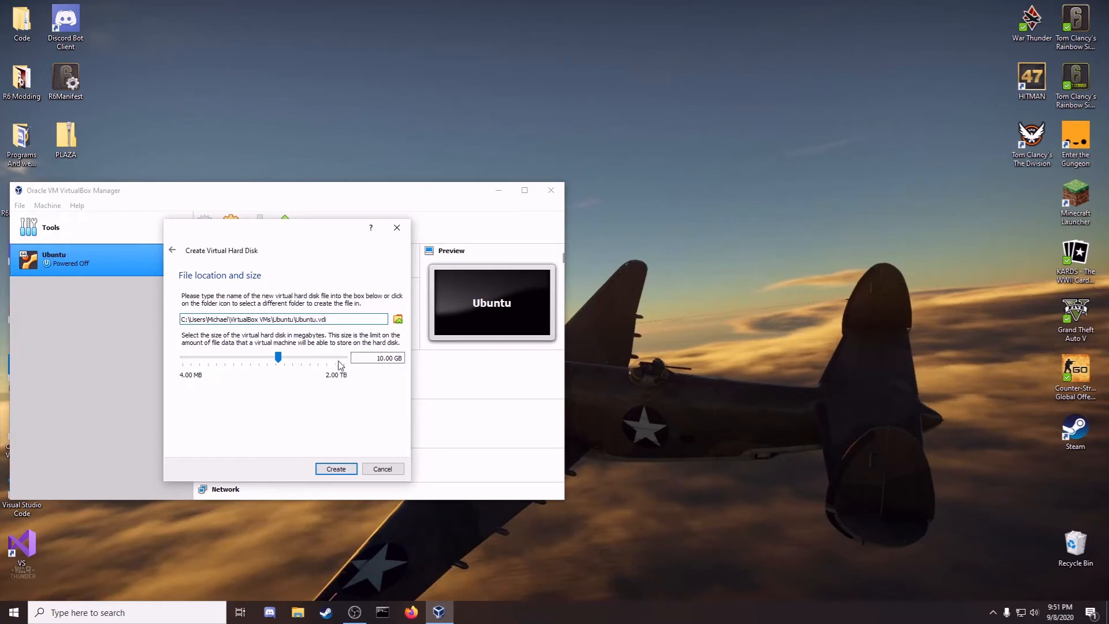
pyautogui.click(337, 472)
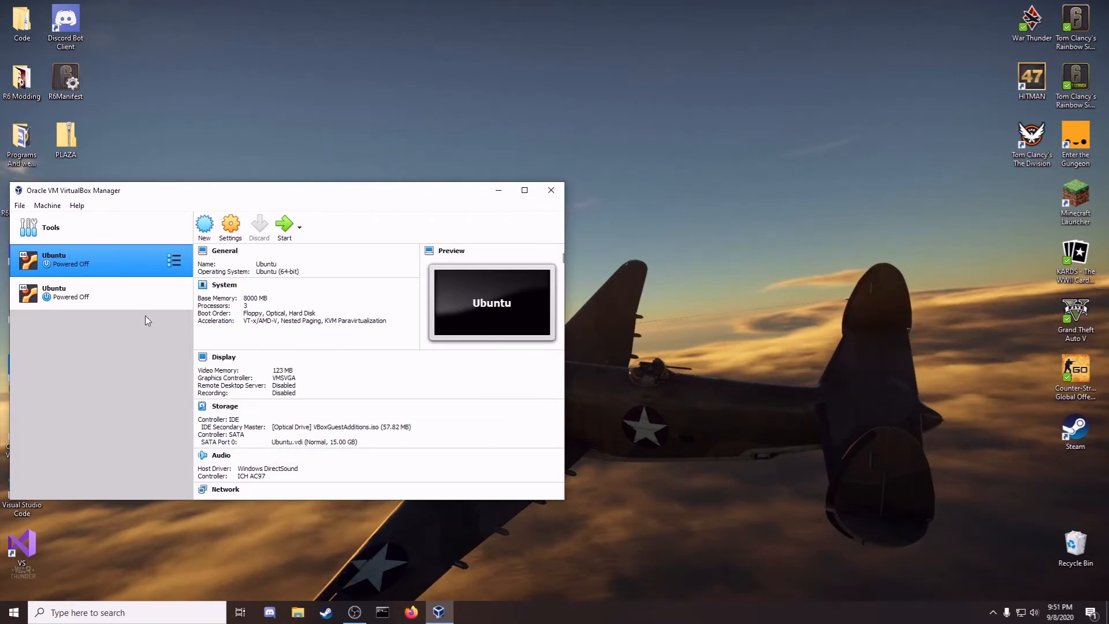
pyautogui.click(130, 303)
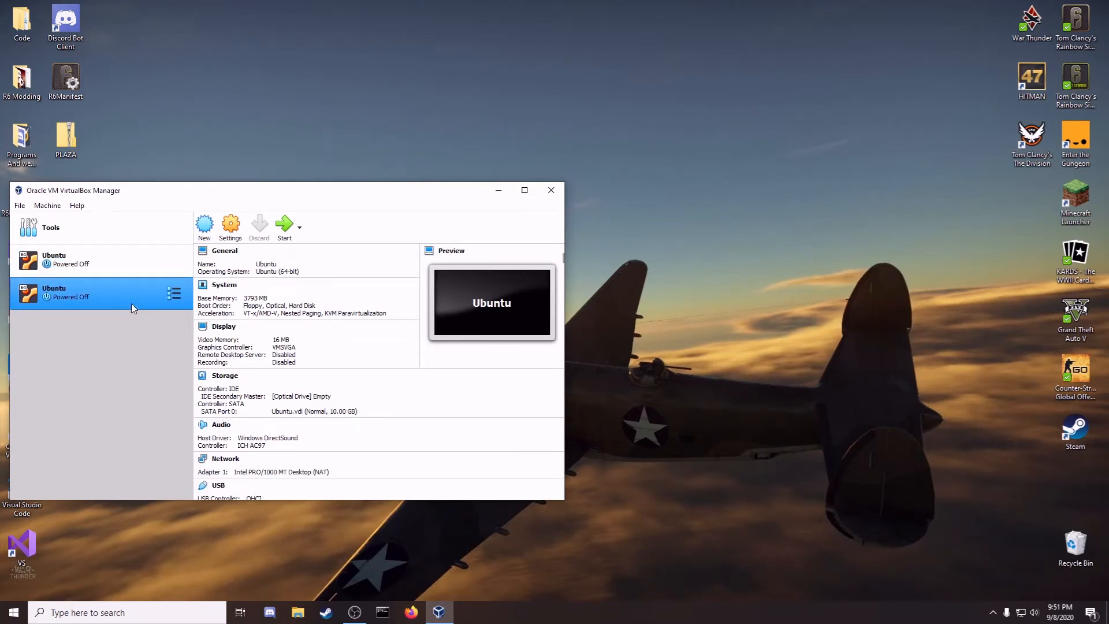
# Step: Allot 3 CPUs to the Ubuntu VM under System > Processor in its settings
pyautogui.click(231, 228)
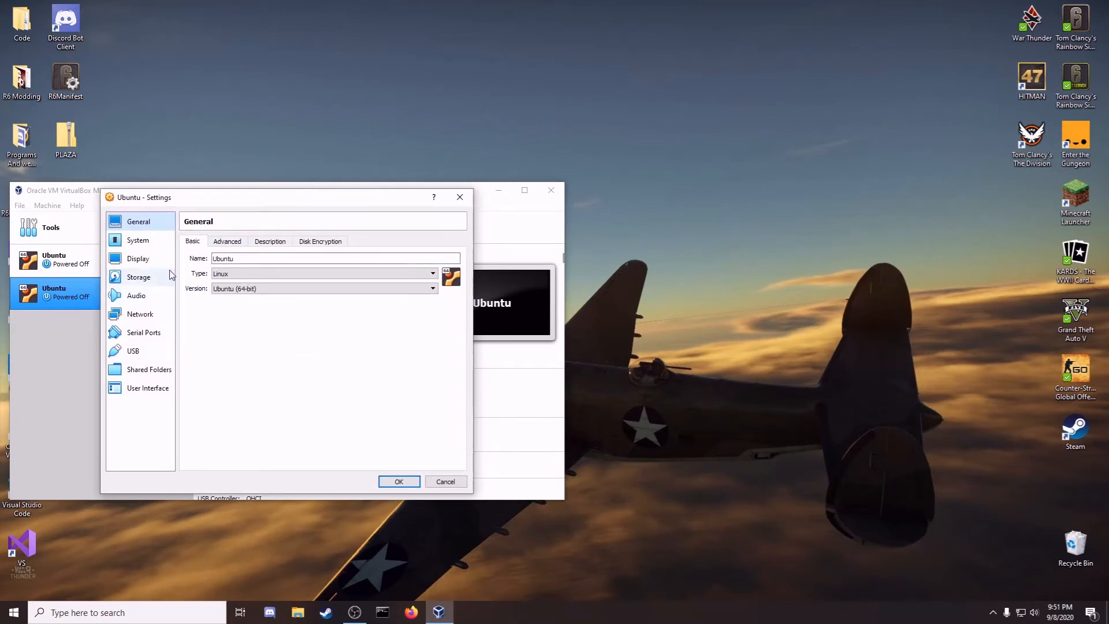
pyautogui.click(141, 240)
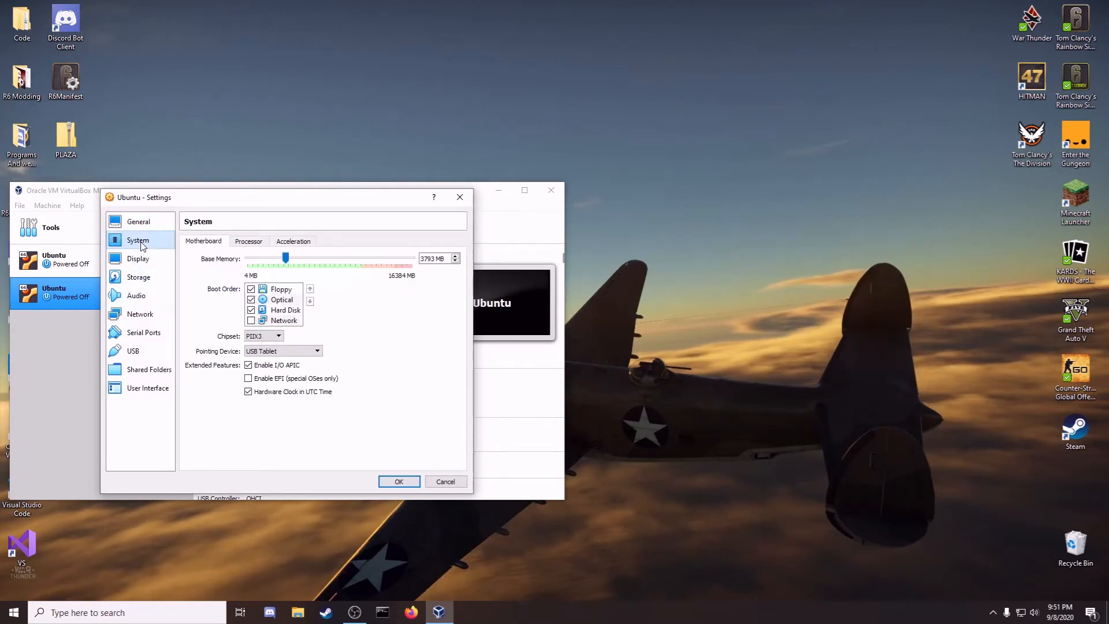
pyautogui.click(254, 243)
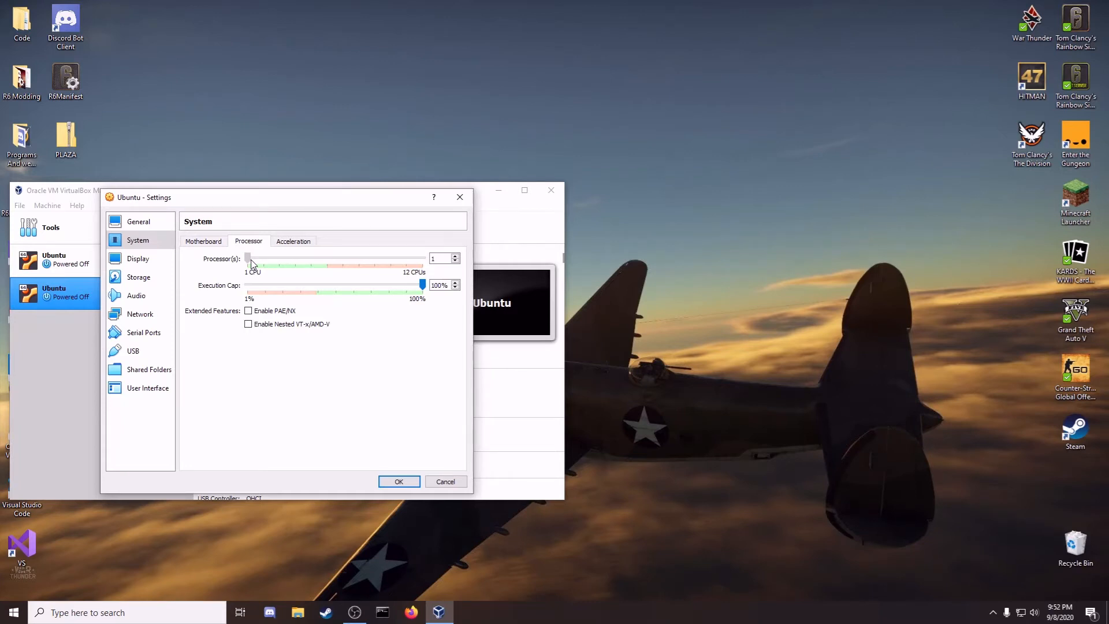
pyautogui.moveTo(251, 264); pyautogui.dragTo(283, 260)
pyautogui.scroll(-1, 419, 284)
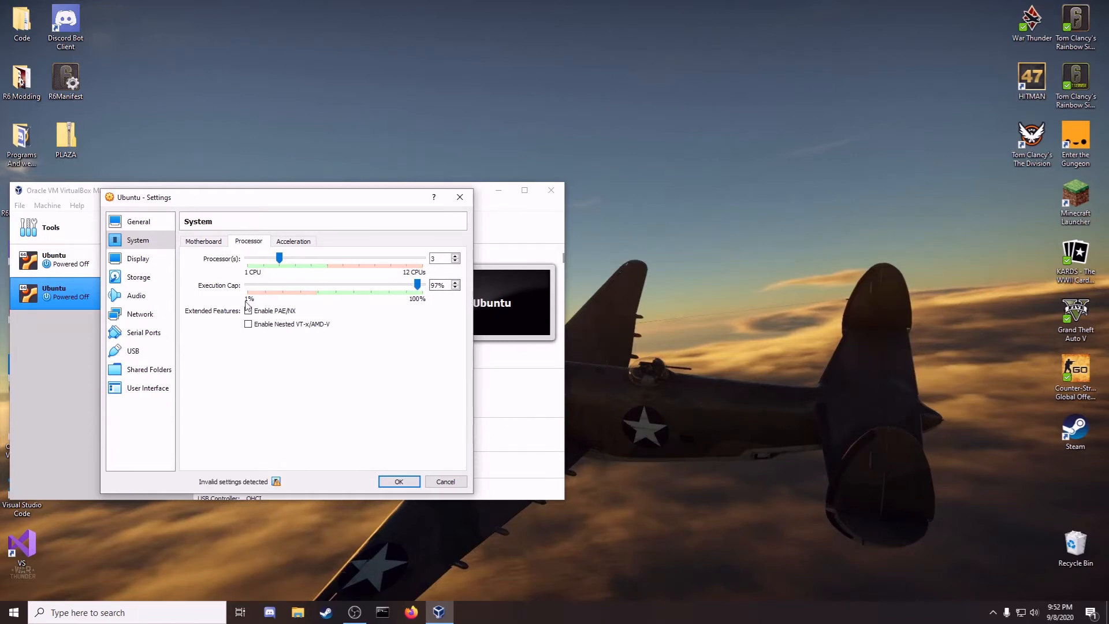
pyautogui.click(166, 265)
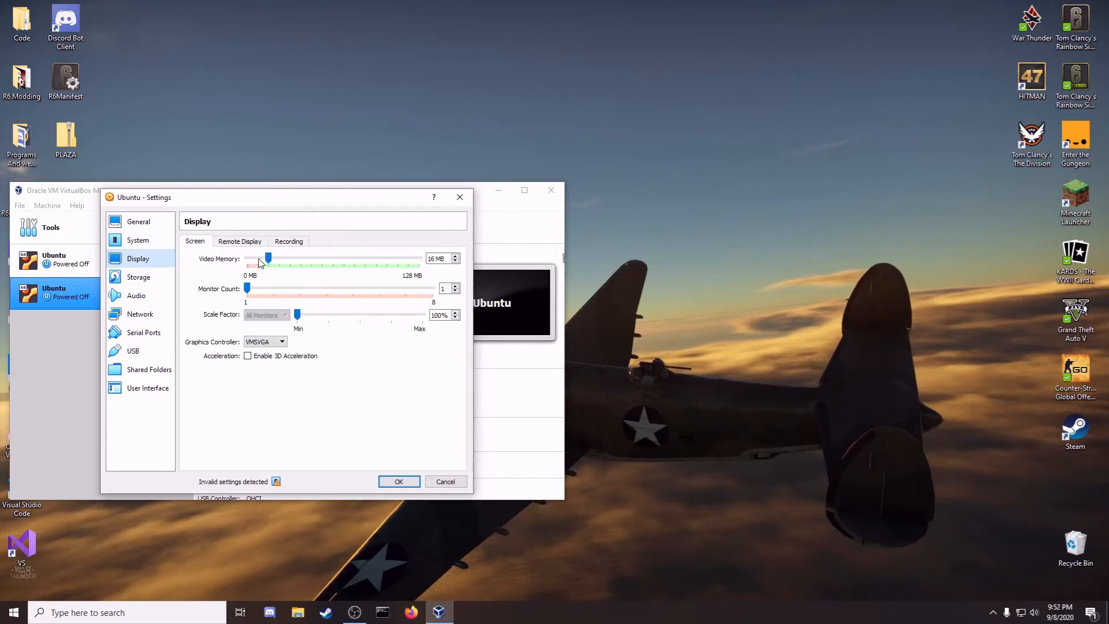
# Step: Set video memory to 128 MB and load ubuntu-20.04.1-desktop-amd64.iso into the optical drive
pyautogui.moveTo(269, 259); pyautogui.dragTo(421, 266)
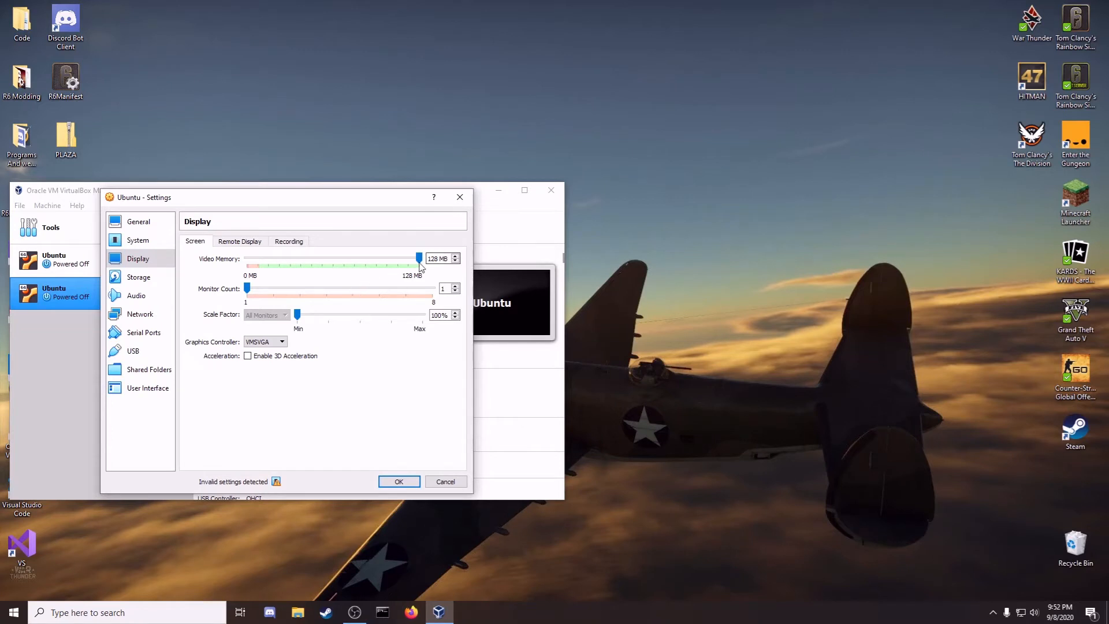
pyautogui.click(155, 277)
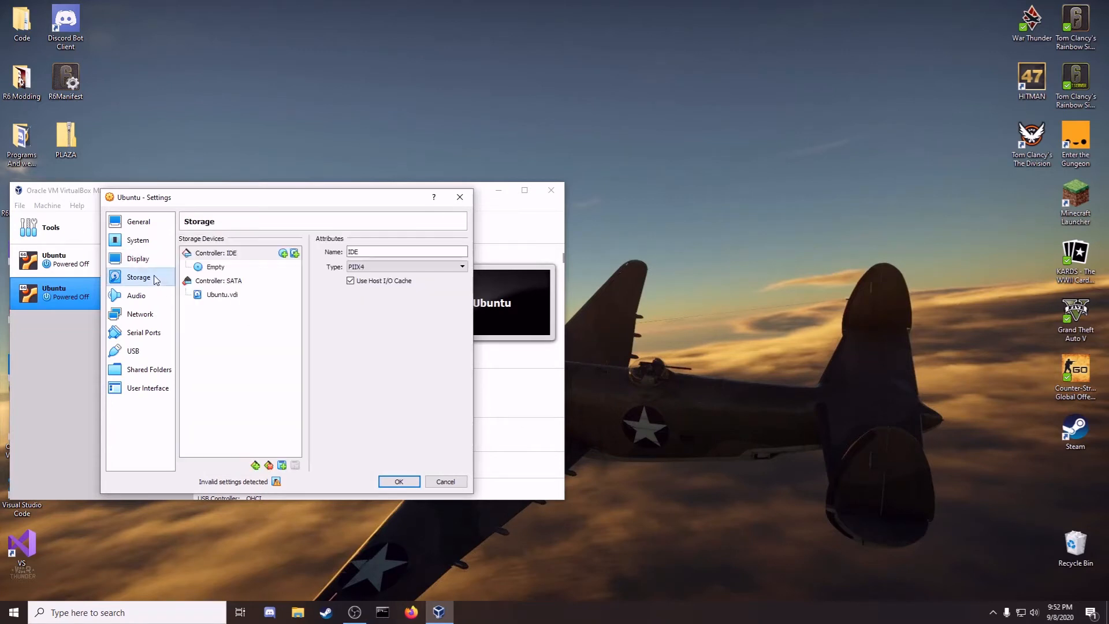
pyautogui.click(213, 269)
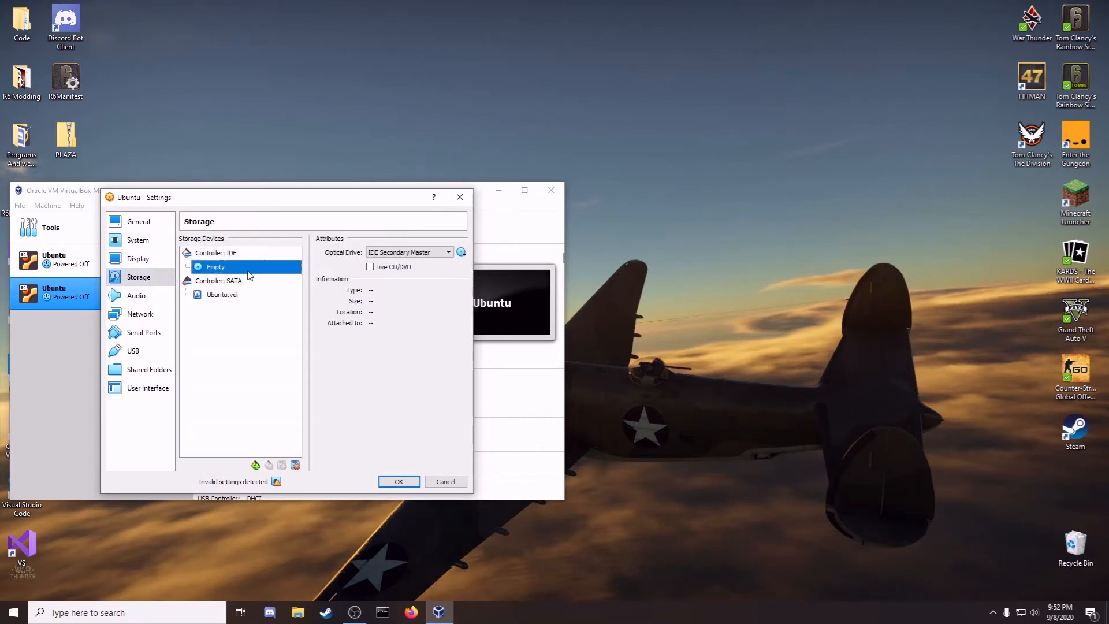
pyautogui.click(461, 253)
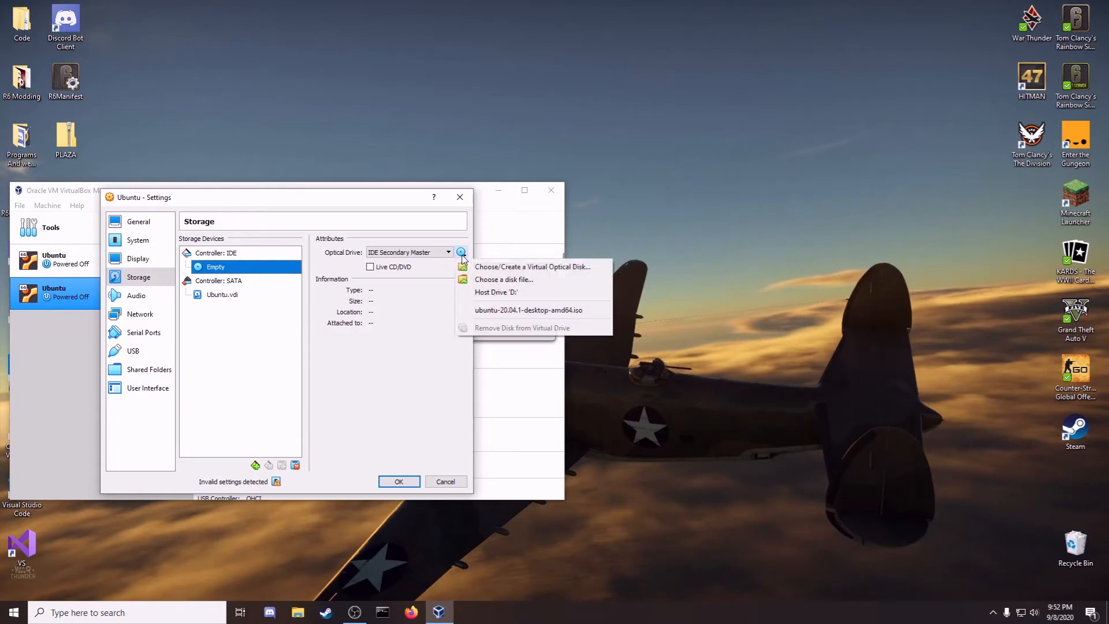
pyautogui.click(491, 280)
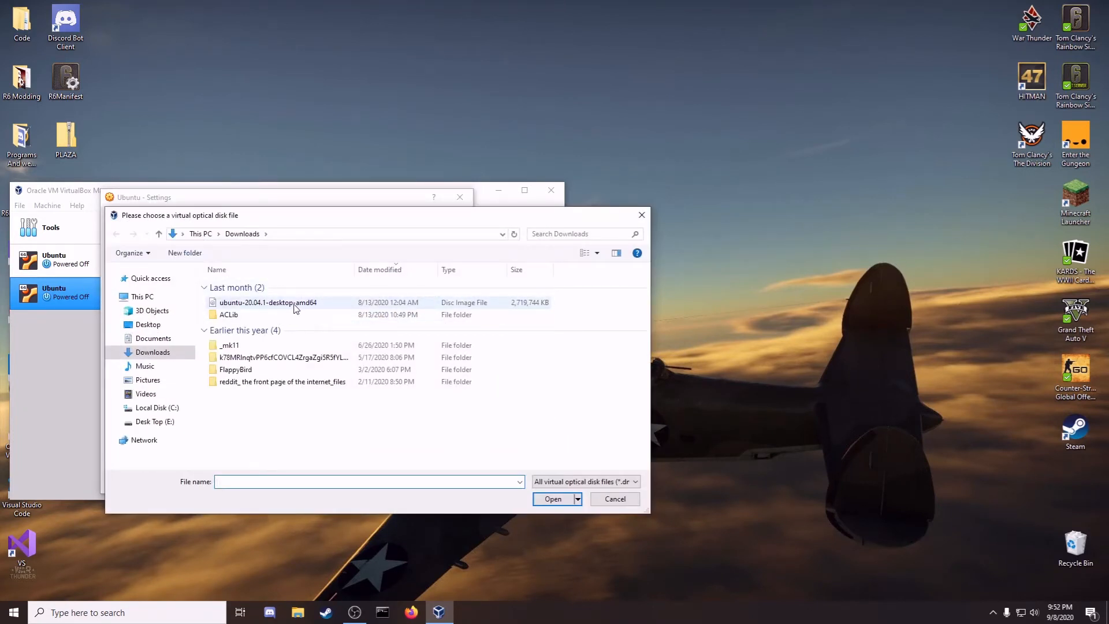
pyautogui.click(329, 304)
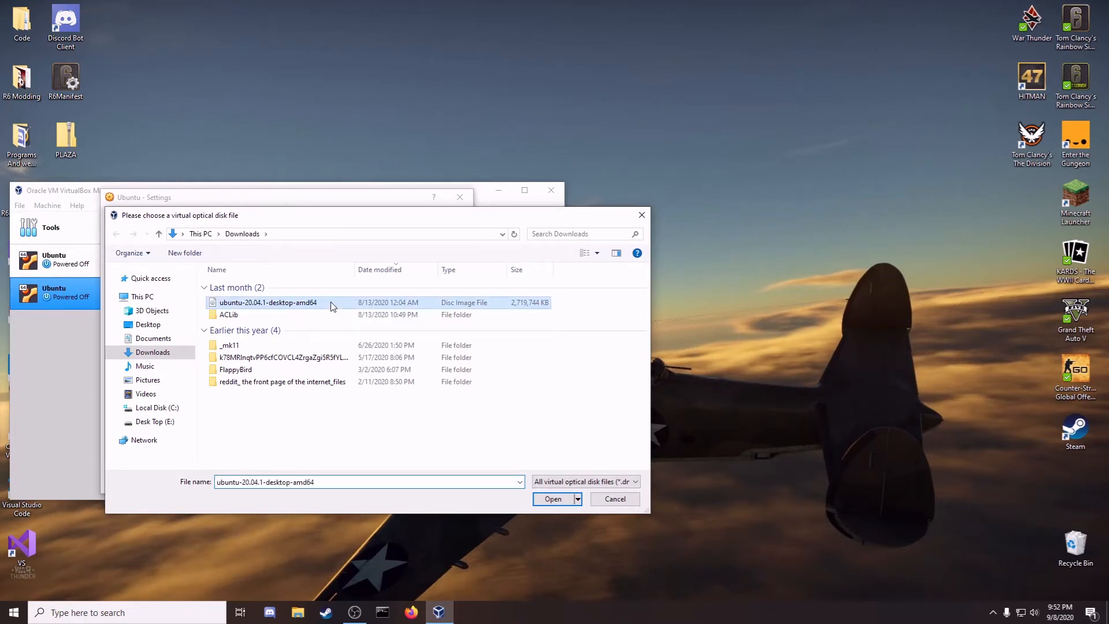
pyautogui.click(557, 503)
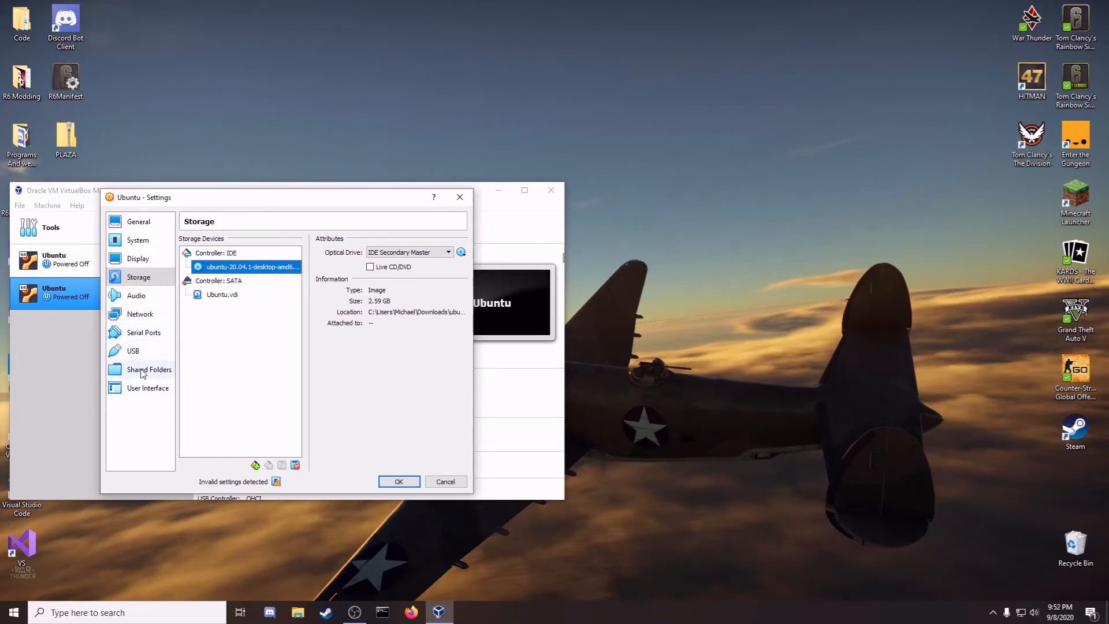
# Step: Review the USB and serial port settings, then save the VM configuration
pyautogui.click(136, 351)
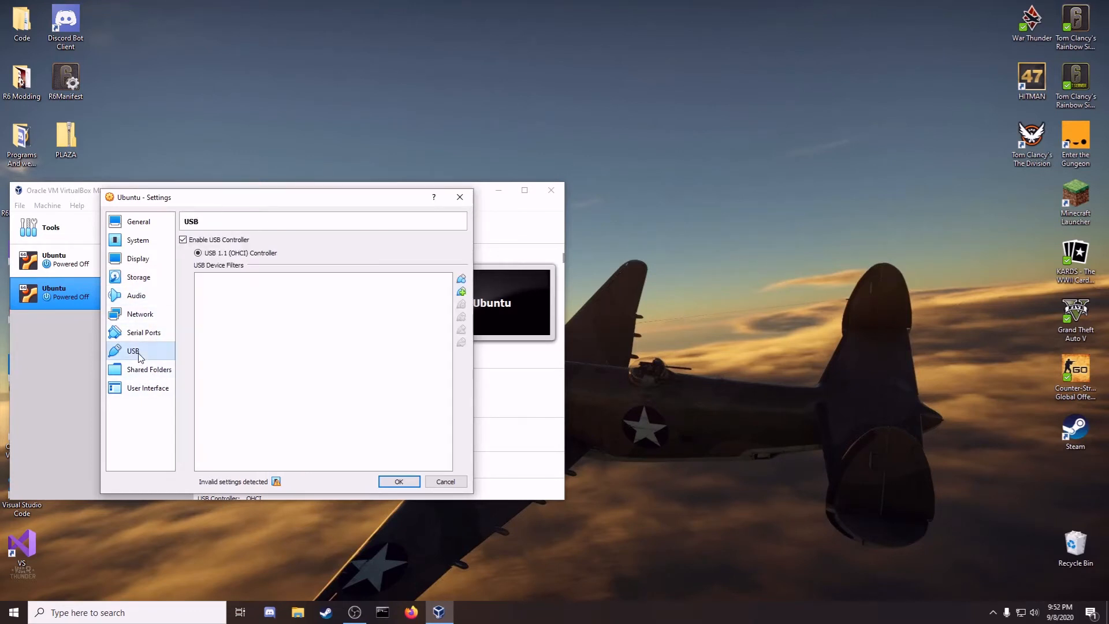
pyautogui.click(151, 333)
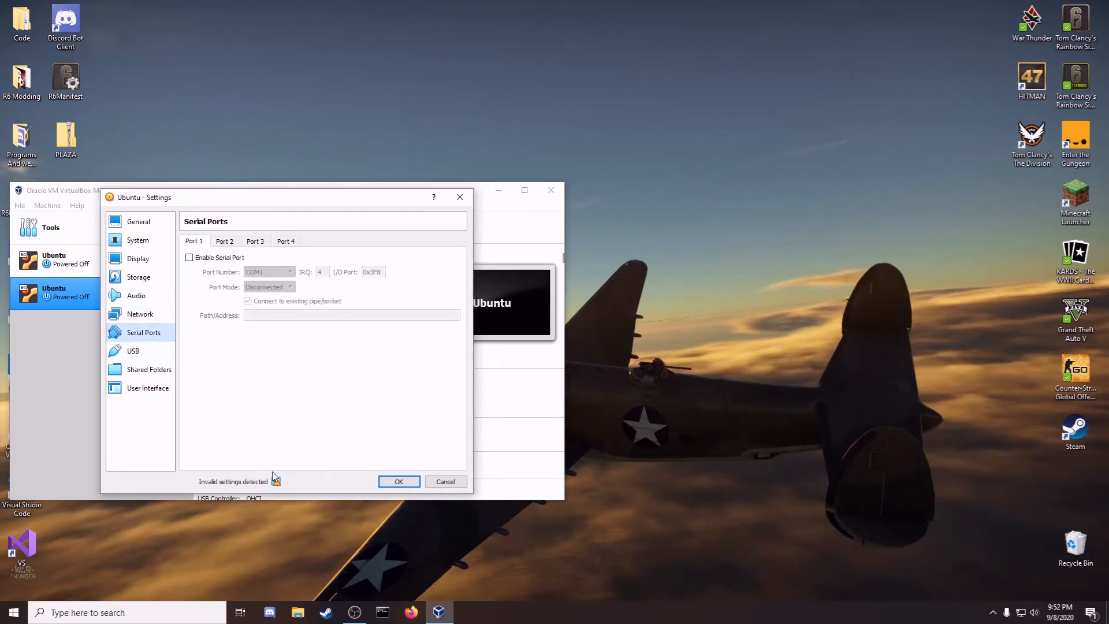
pyautogui.click(399, 482)
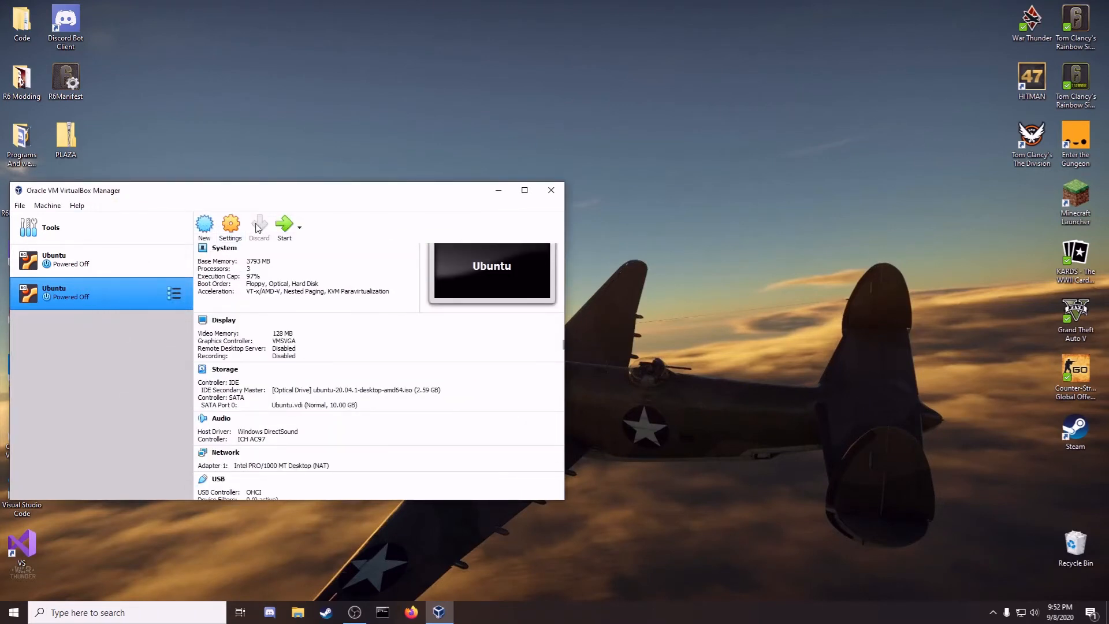
# Step: Start the Ubuntu VM with ubuntu-20.04.1-desktop-amd64.iso as the start-up disk
pyautogui.click(287, 230)
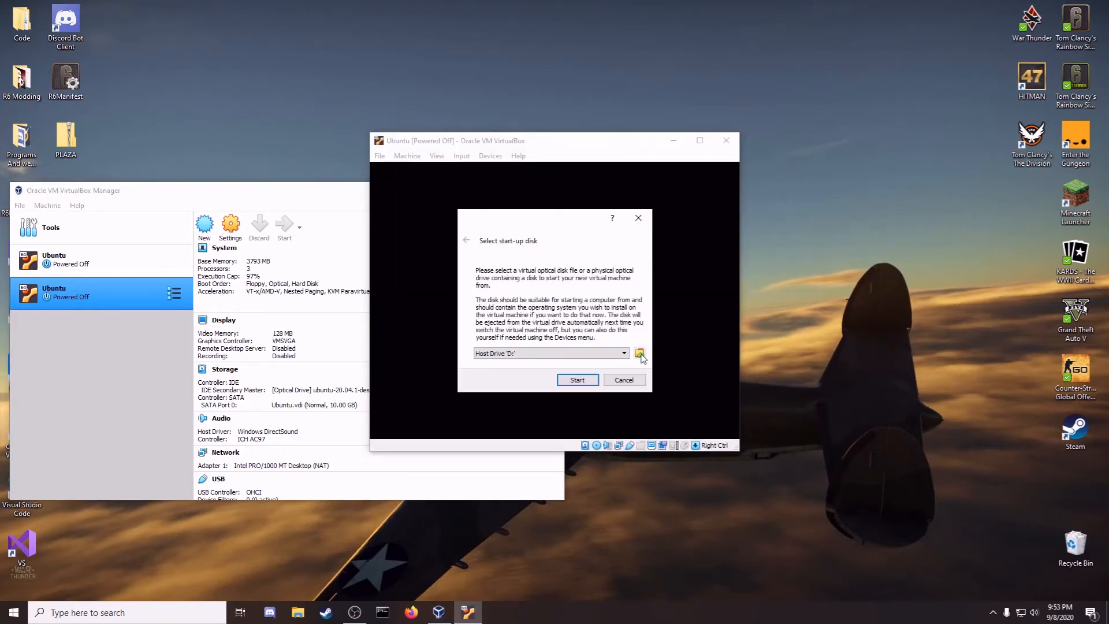
pyautogui.click(616, 353)
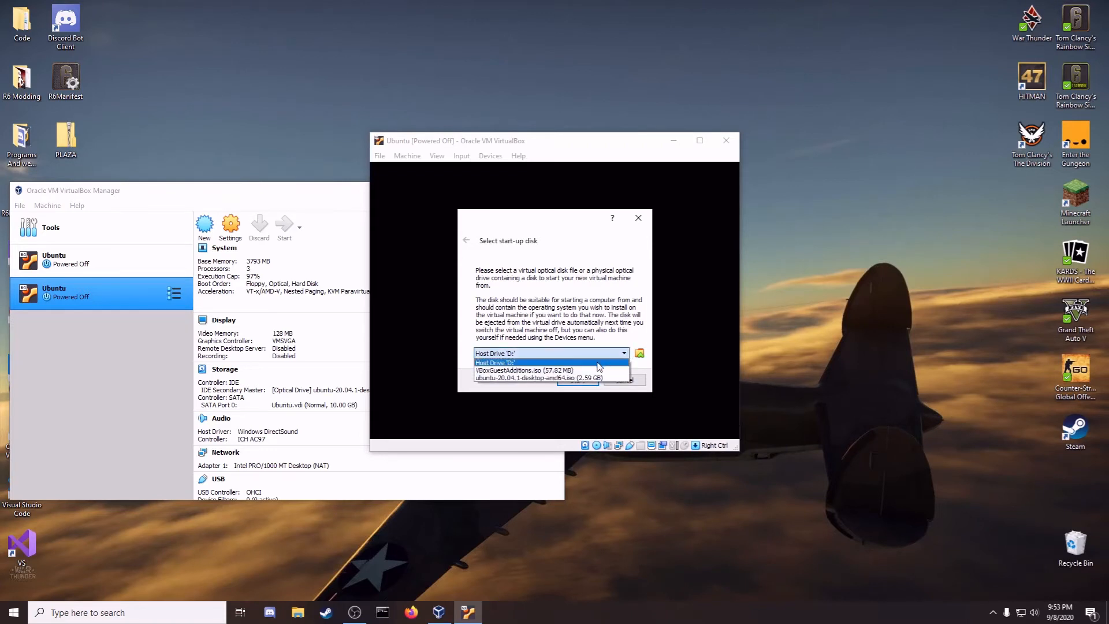
pyautogui.click(528, 379)
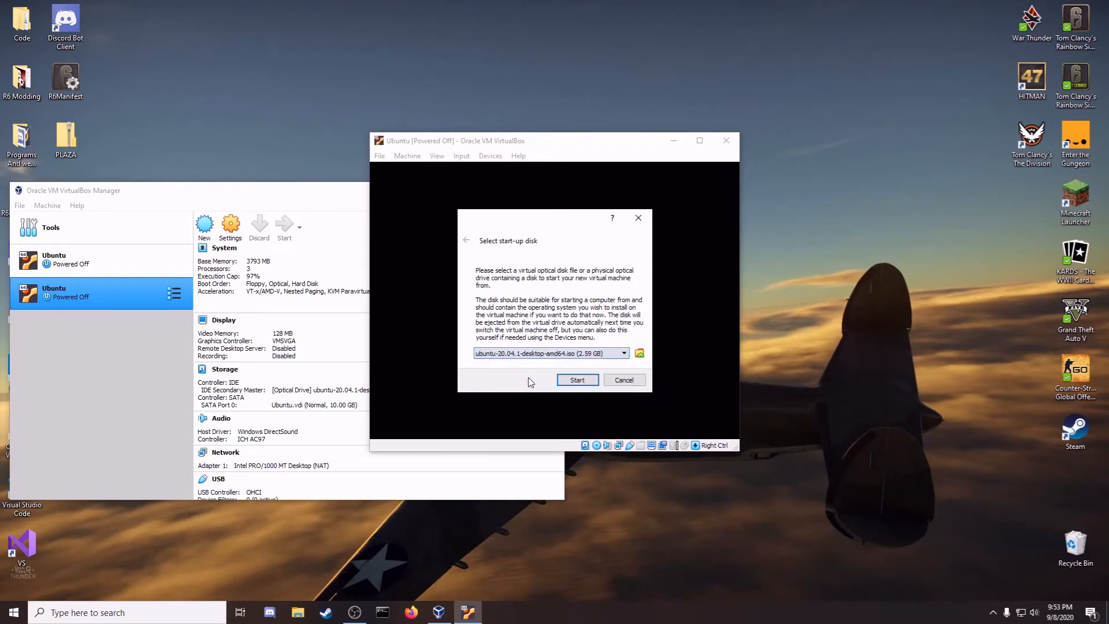
pyautogui.click(576, 380)
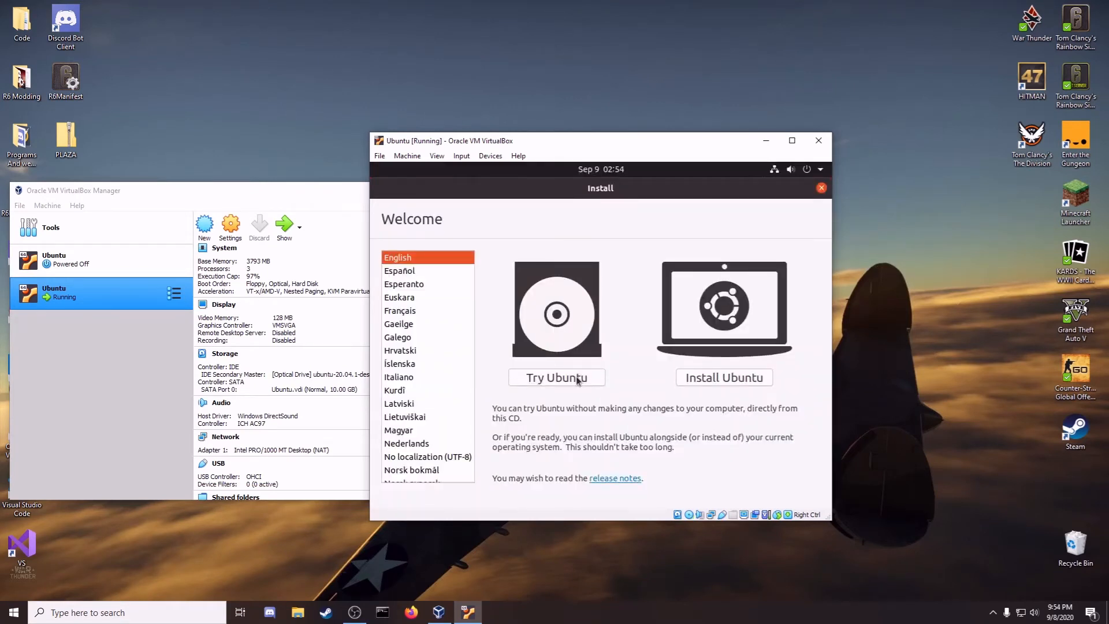
# Step: Begin installing Ubuntu, test the keyboard layout, and accept it
pyautogui.click(711, 379)
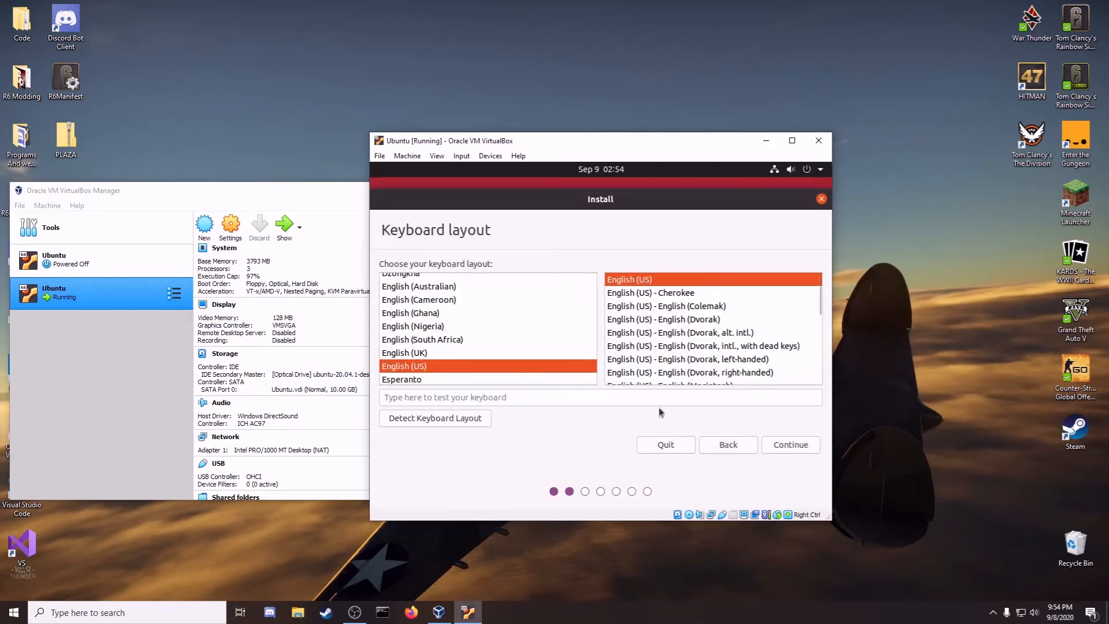
pyautogui.click(614, 402)
pyautogui.write('wwweeesfwf')
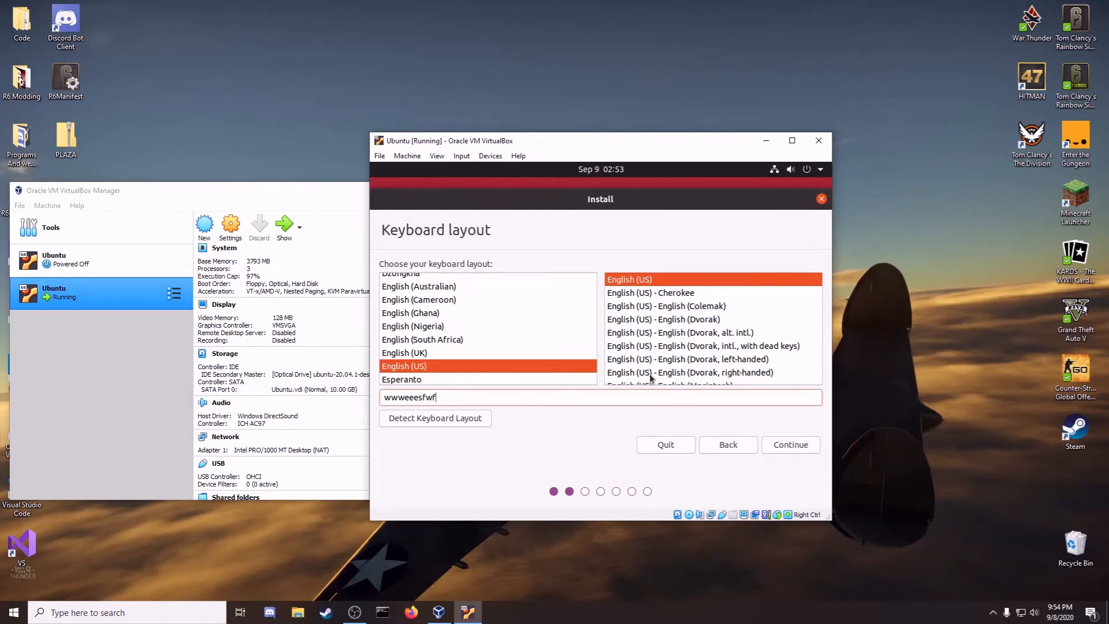
pyautogui.click(804, 448)
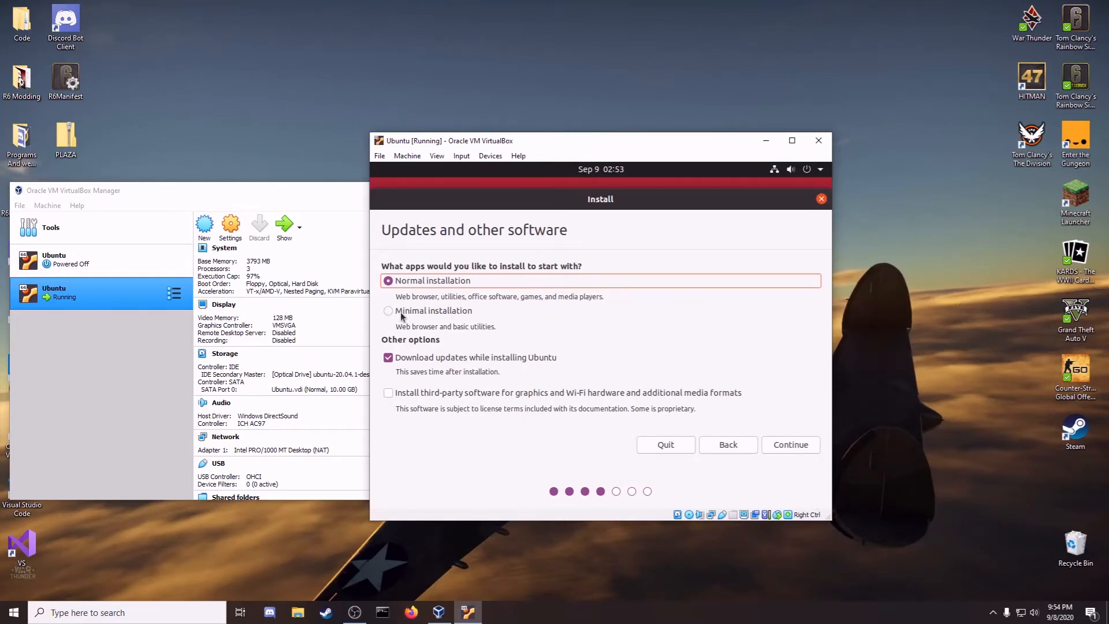
# Step: Choose minimal installation with third-party software and no updates during install
pyautogui.click(402, 314)
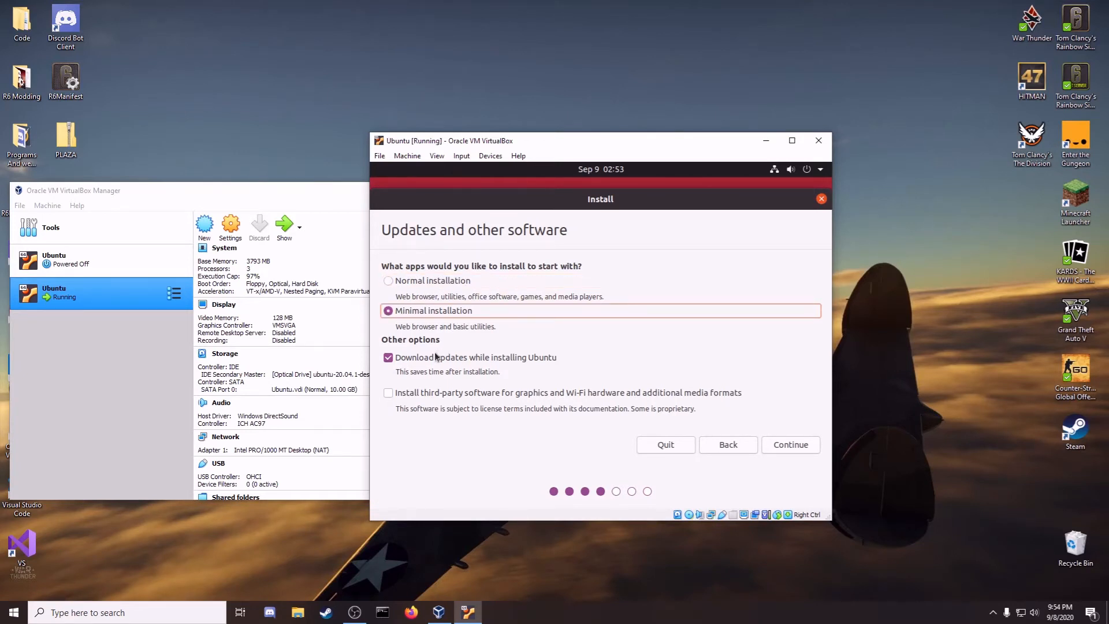
pyautogui.click(407, 398)
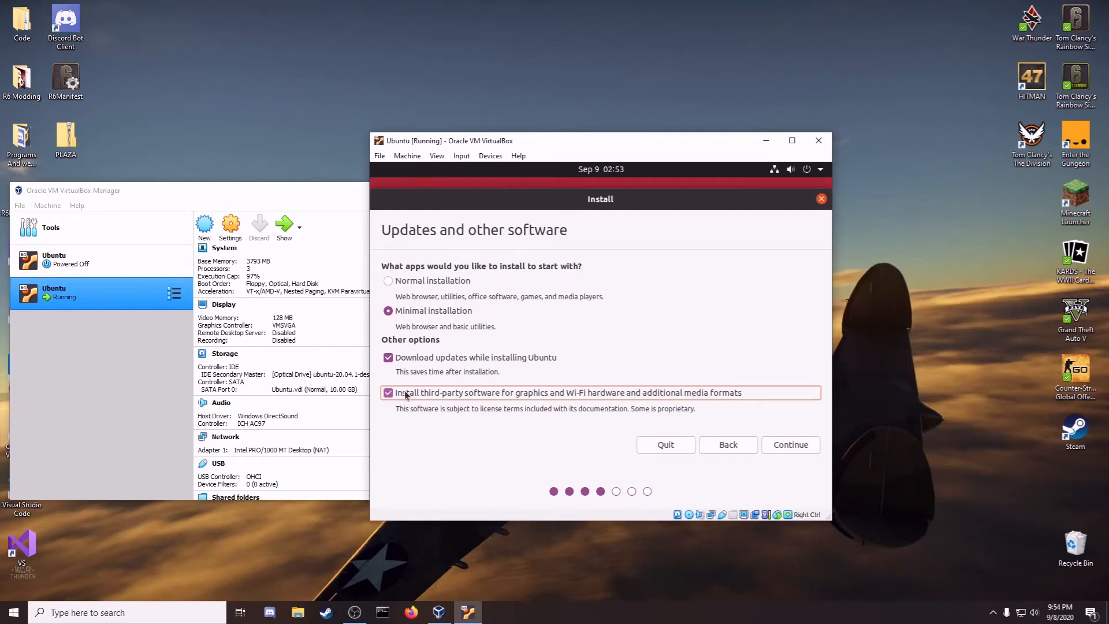
pyautogui.click(392, 360)
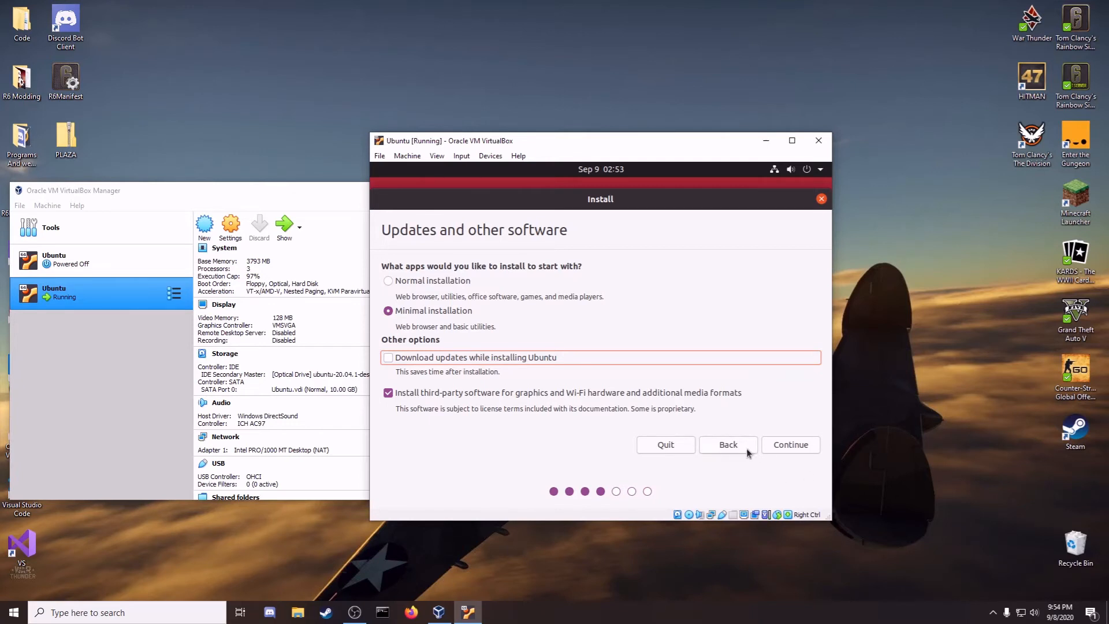
pyautogui.click(788, 444)
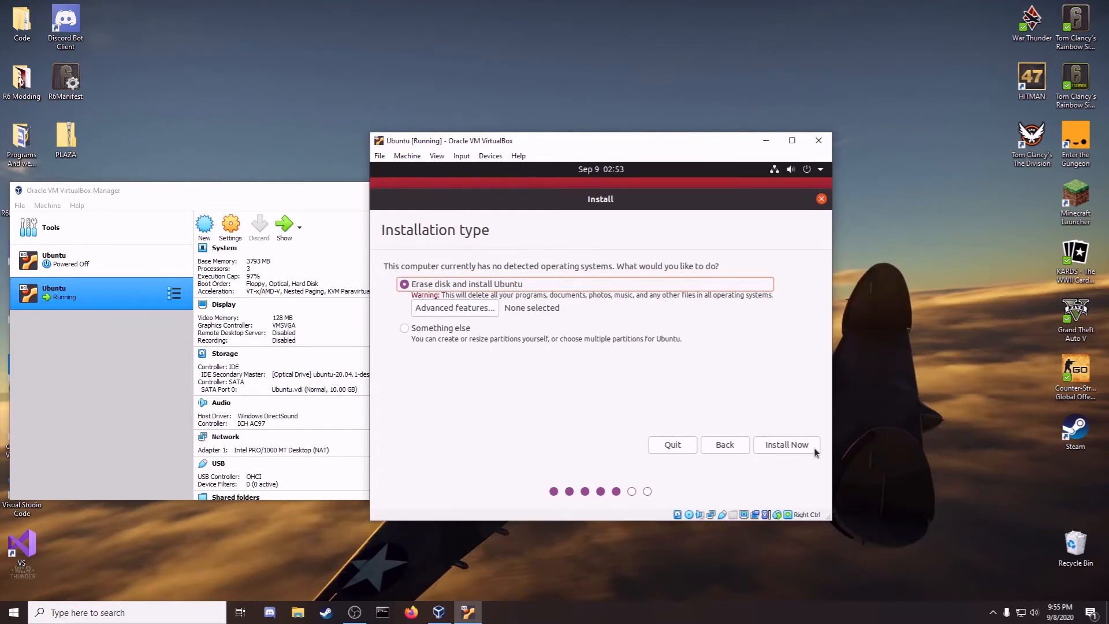
# Step: Install Ubuntu by erasing the whole disk and confirm writing the changes
pyautogui.click(782, 450)
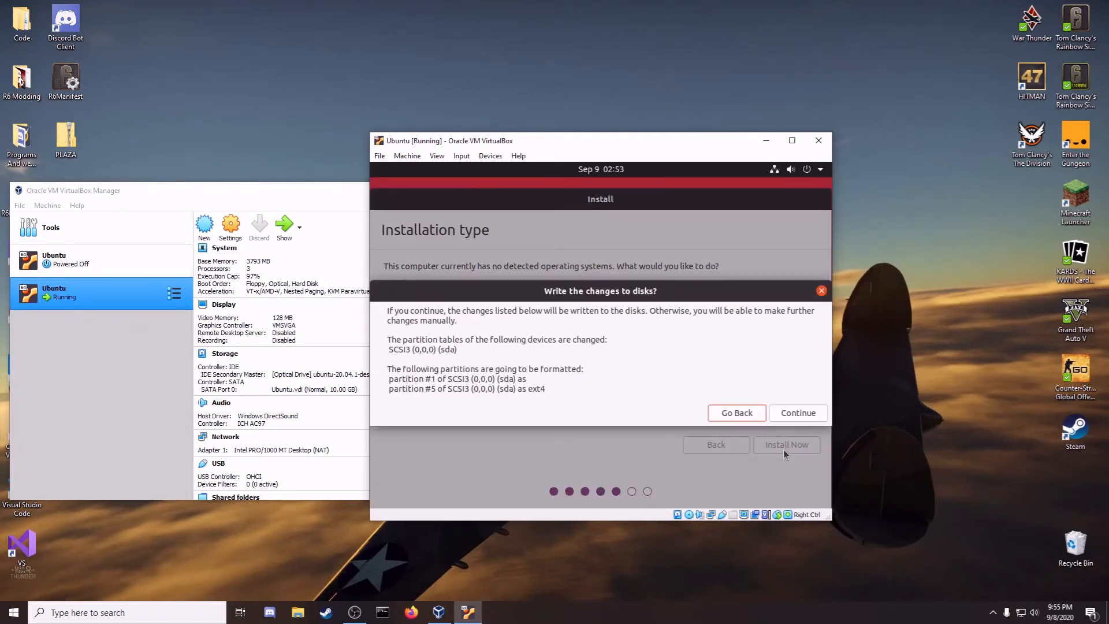
pyautogui.click(784, 420)
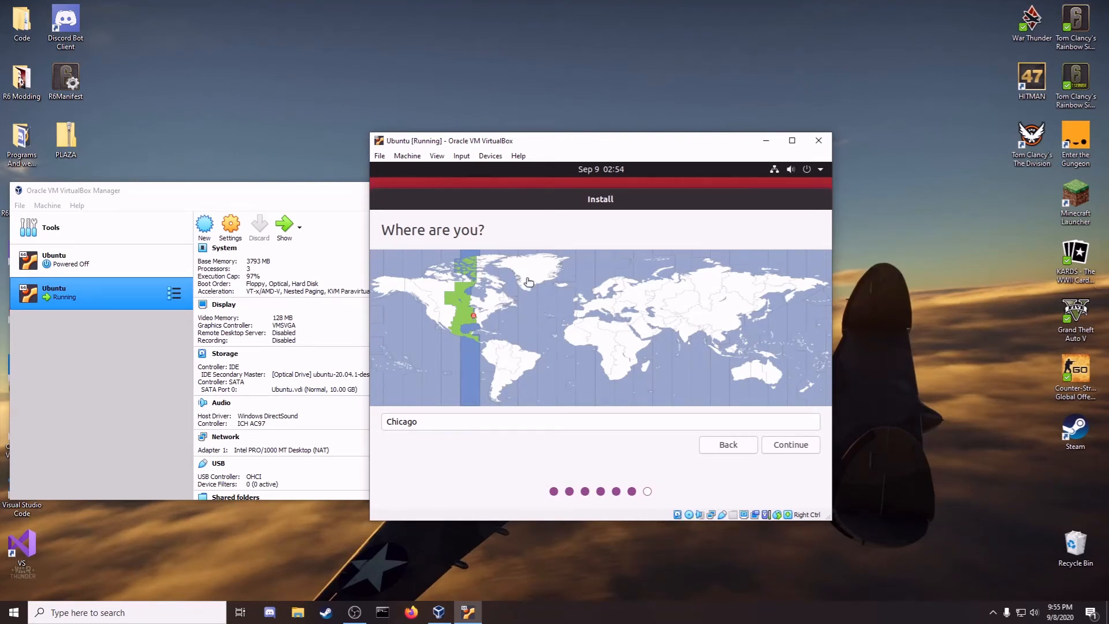
pyautogui.click(483, 300)
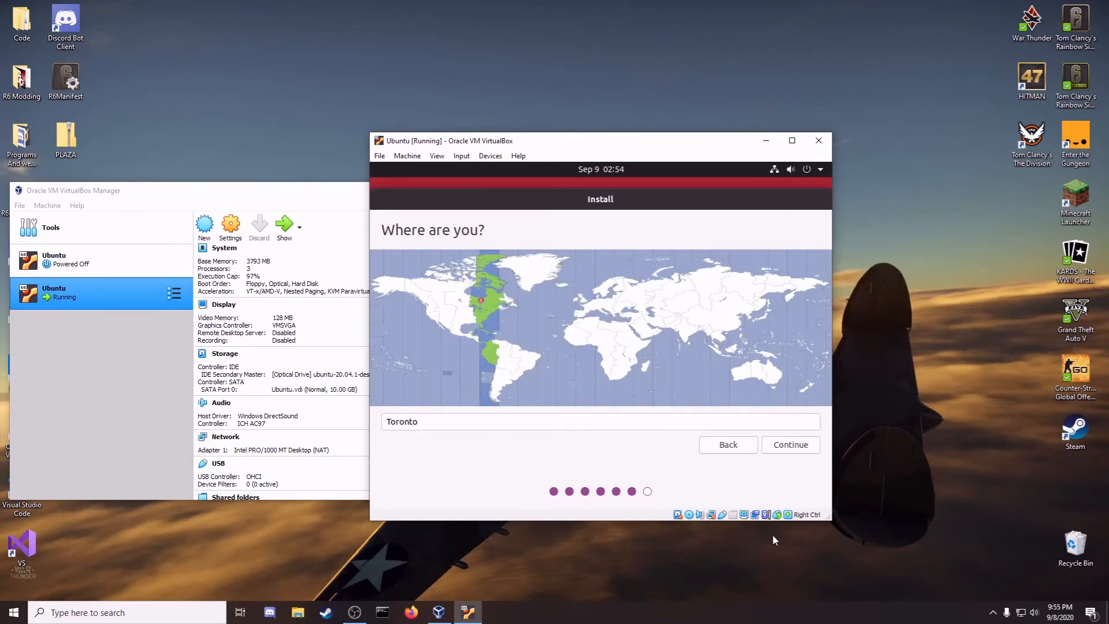
# Step: Set the time zone to Chicago on the map and continue
pyautogui.click(436, 316)
pyautogui.click(440, 296)
pyautogui.click(450, 328)
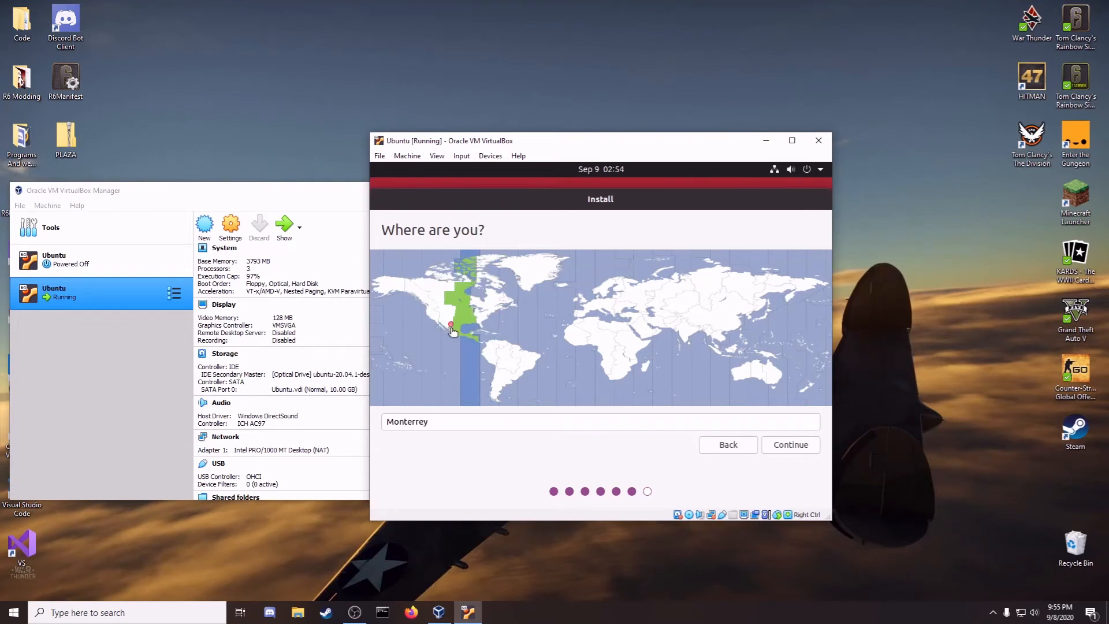
pyautogui.click(464, 329)
pyautogui.click(436, 322)
pyautogui.click(453, 323)
pyautogui.click(487, 323)
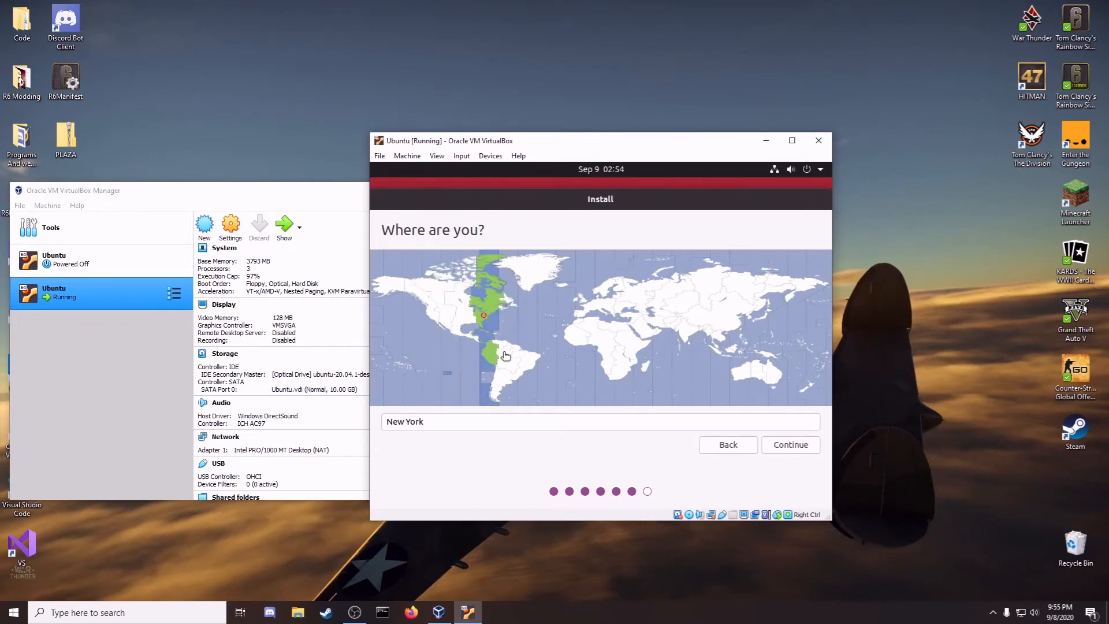
pyautogui.click(510, 359)
pyautogui.click(528, 373)
pyautogui.click(500, 378)
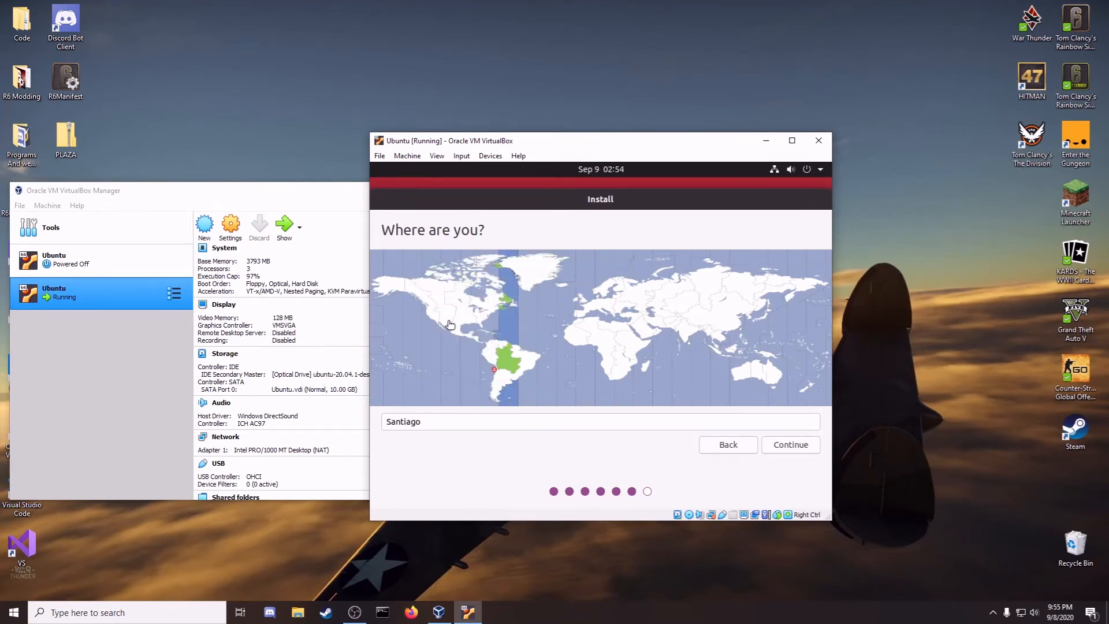
pyautogui.click(453, 325)
pyautogui.click(462, 321)
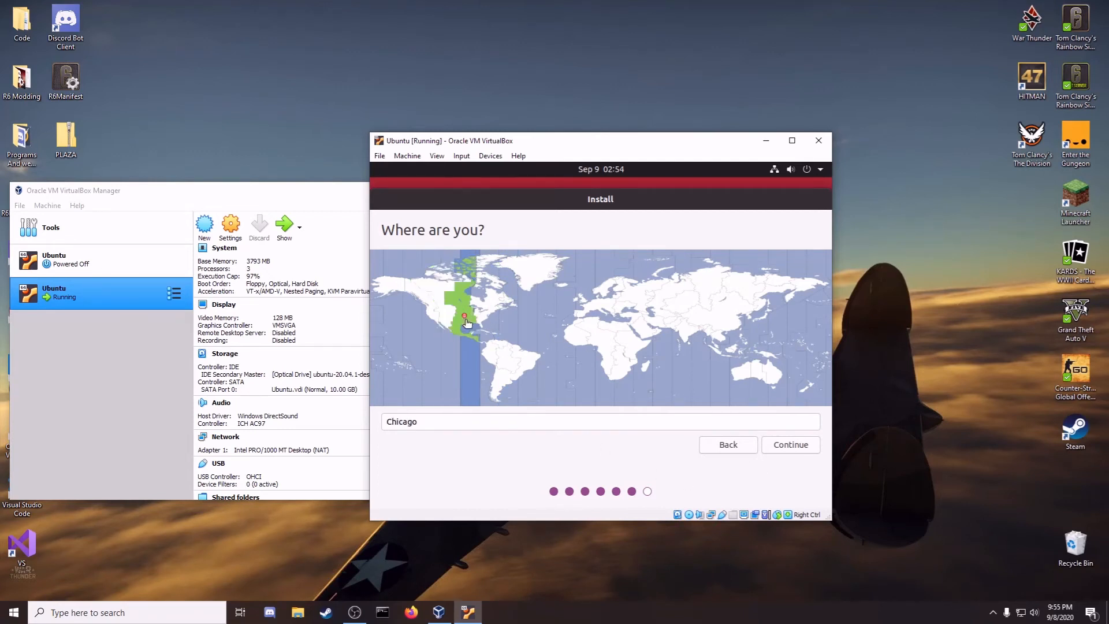
pyautogui.click(785, 448)
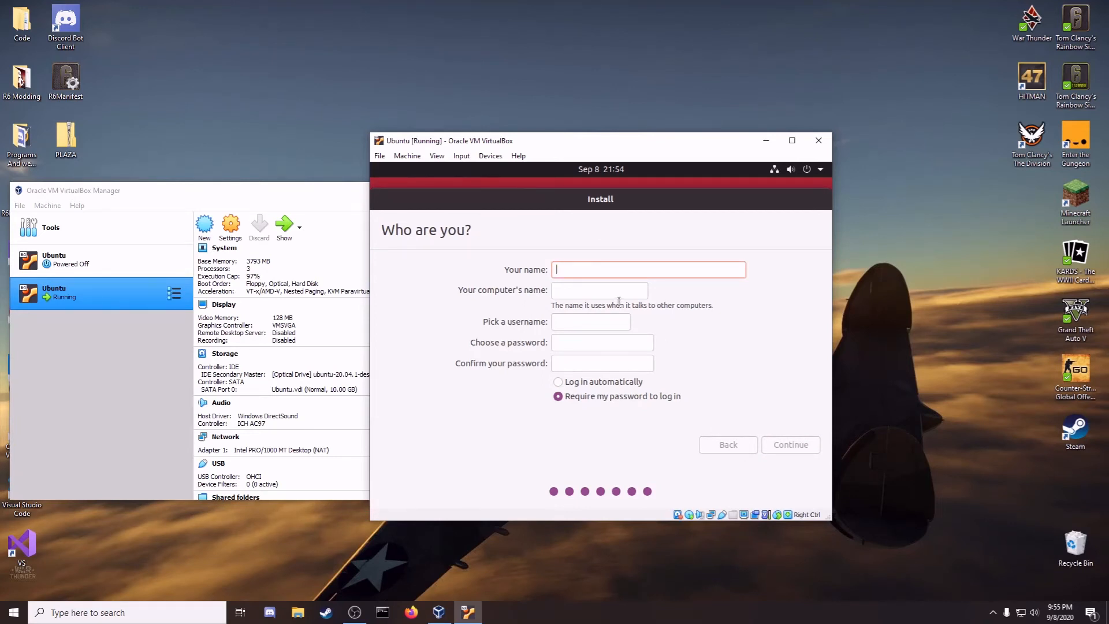
# Step: Enter the name, computer name, username and password, enable automatic login, and continue installing
pyautogui.write('123')
pyautogui.click(614, 291)
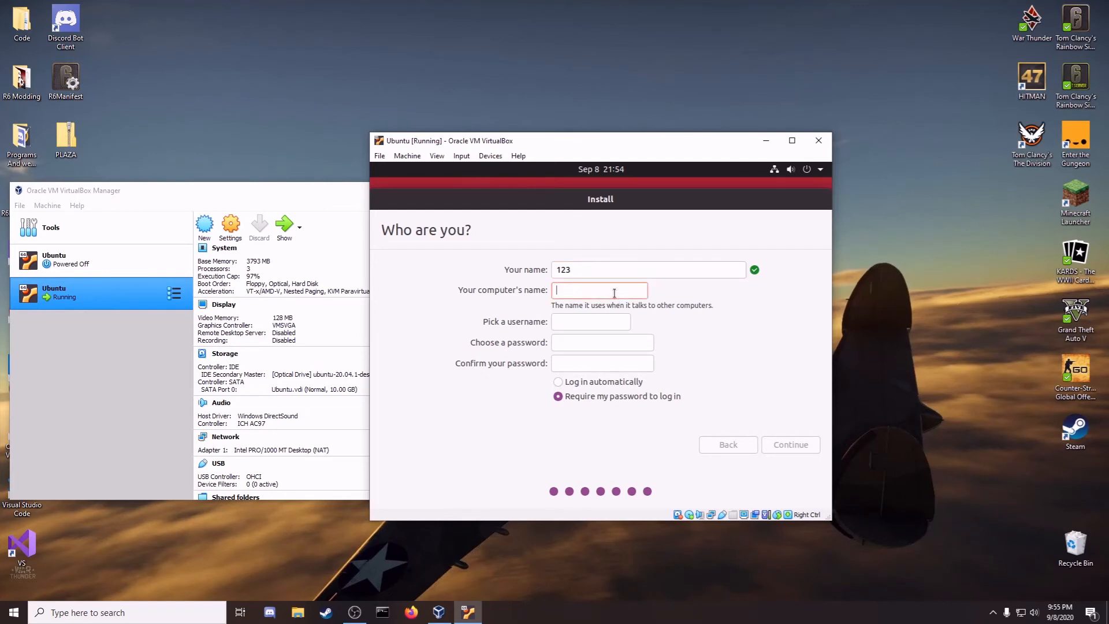
pyautogui.write('bill')
pyautogui.click(593, 324)
pyautogui.write('bill')
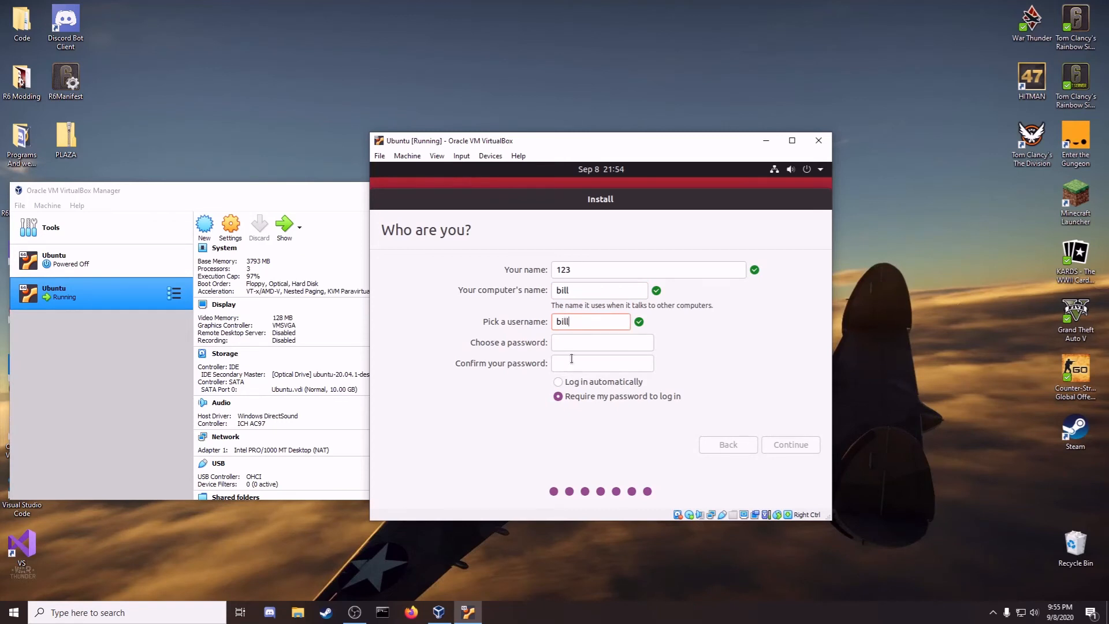
pyautogui.click(565, 346)
pyautogui.write('123')
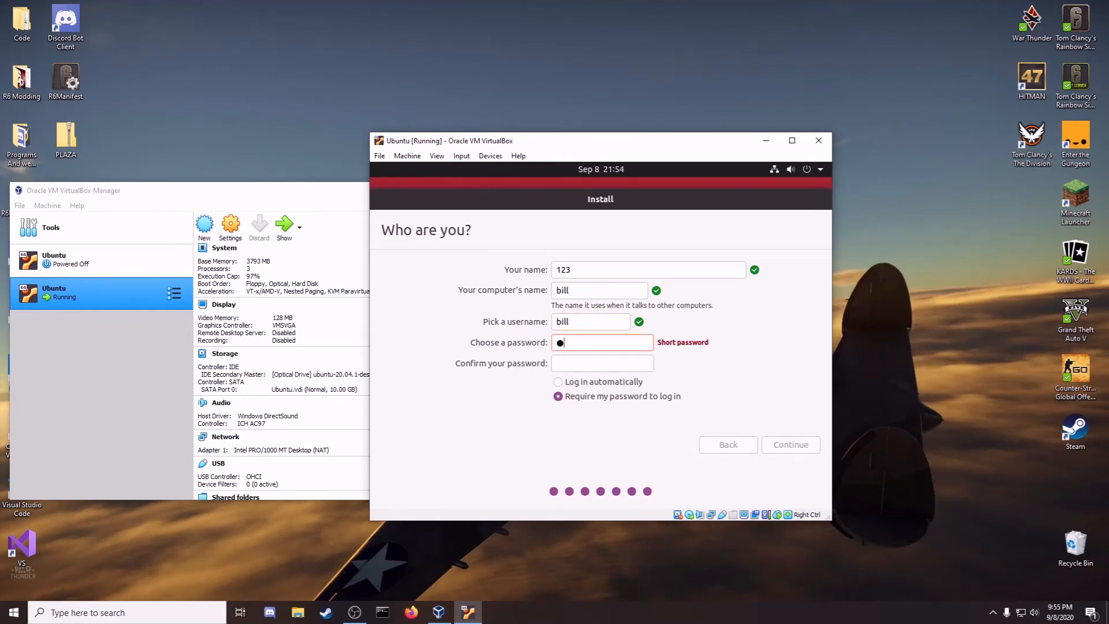
pyautogui.click(586, 365)
pyautogui.write('123')
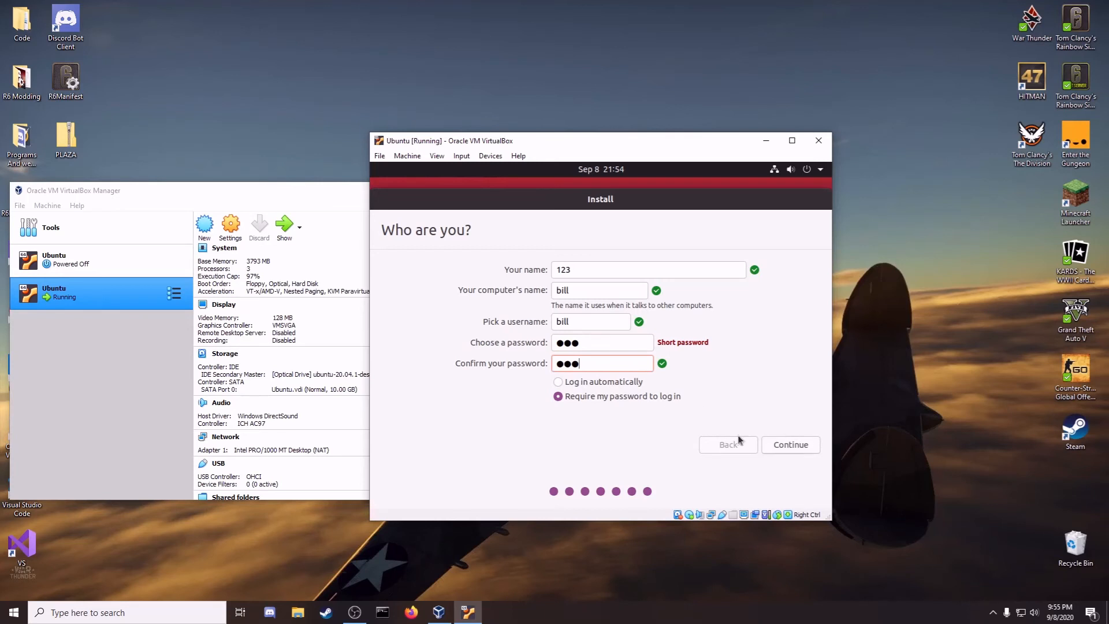
pyautogui.click(604, 386)
pyautogui.click(789, 446)
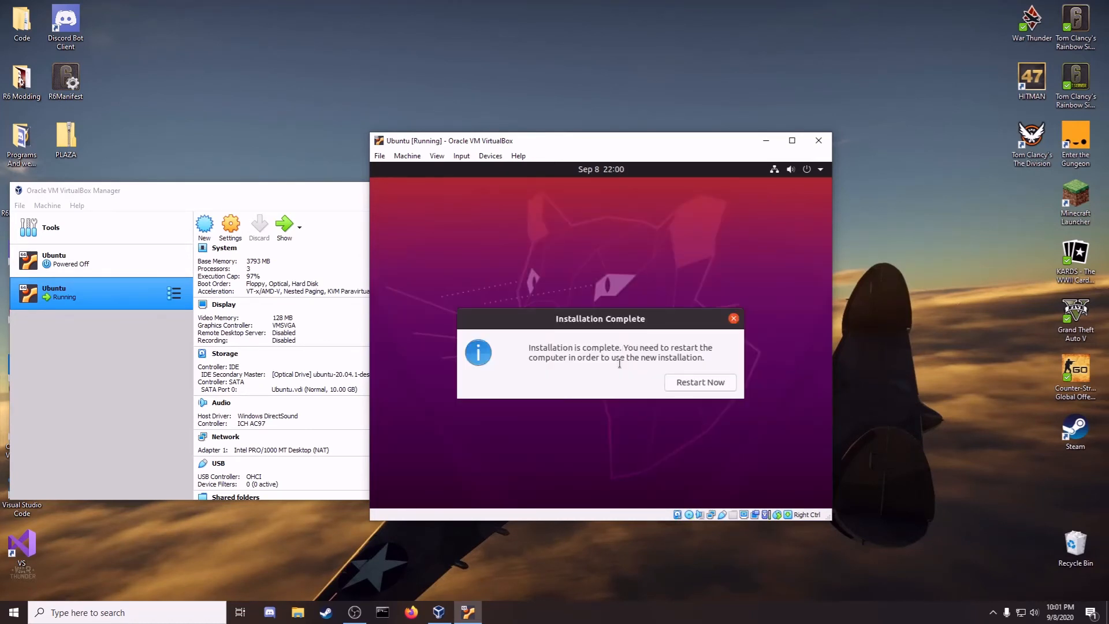
# Step: Restart the VM and confirm removal of the installation medium so Ubuntu reboots
pyautogui.click(711, 382)
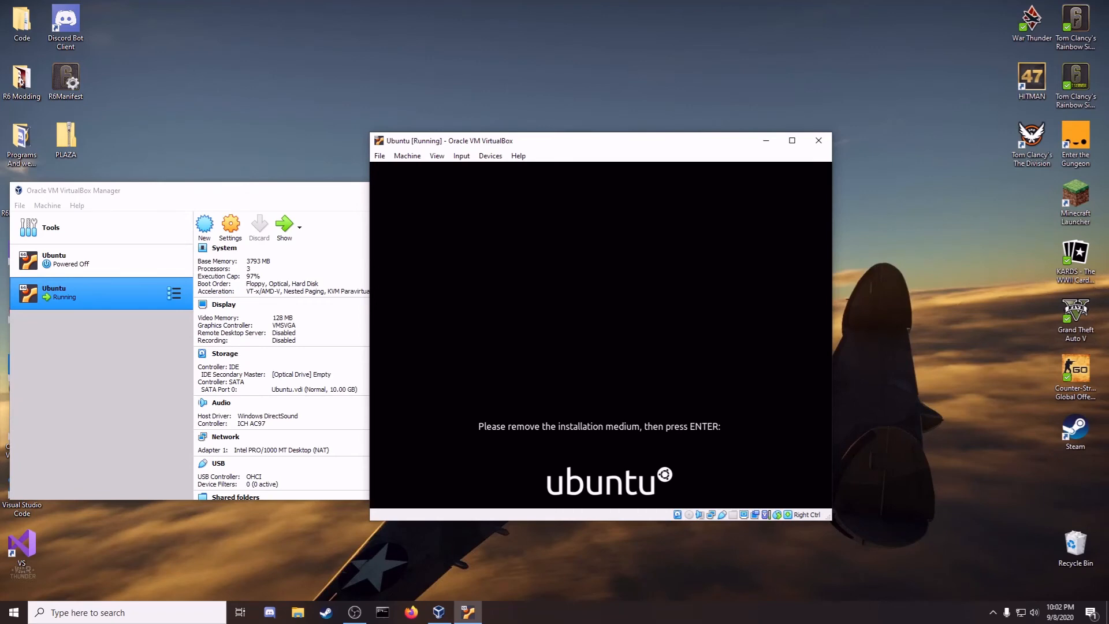
pyautogui.press('Return')
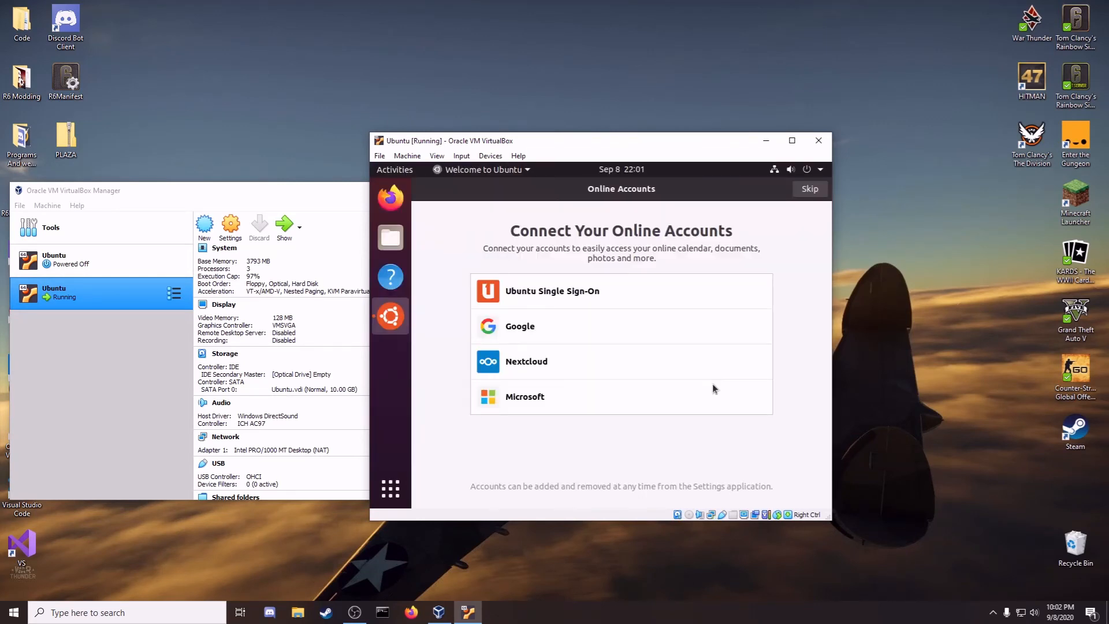
# Step: Skip online accounts, pass Livepatch, system info and location pages, and finish the welcome wizard
pyautogui.click(809, 191)
pyautogui.click(809, 191)
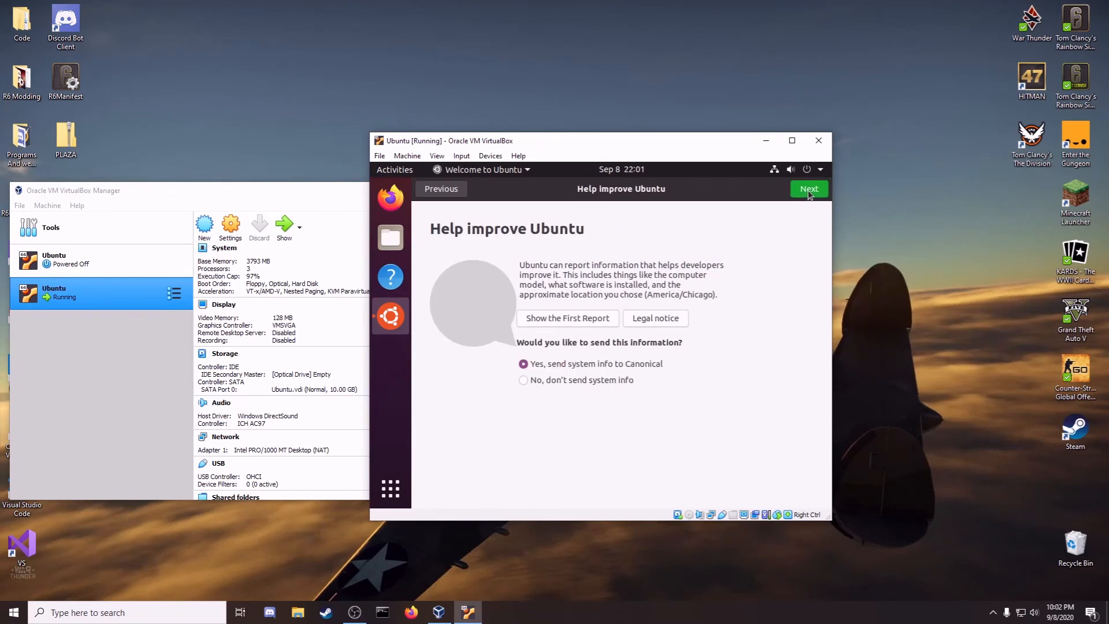
pyautogui.click(809, 192)
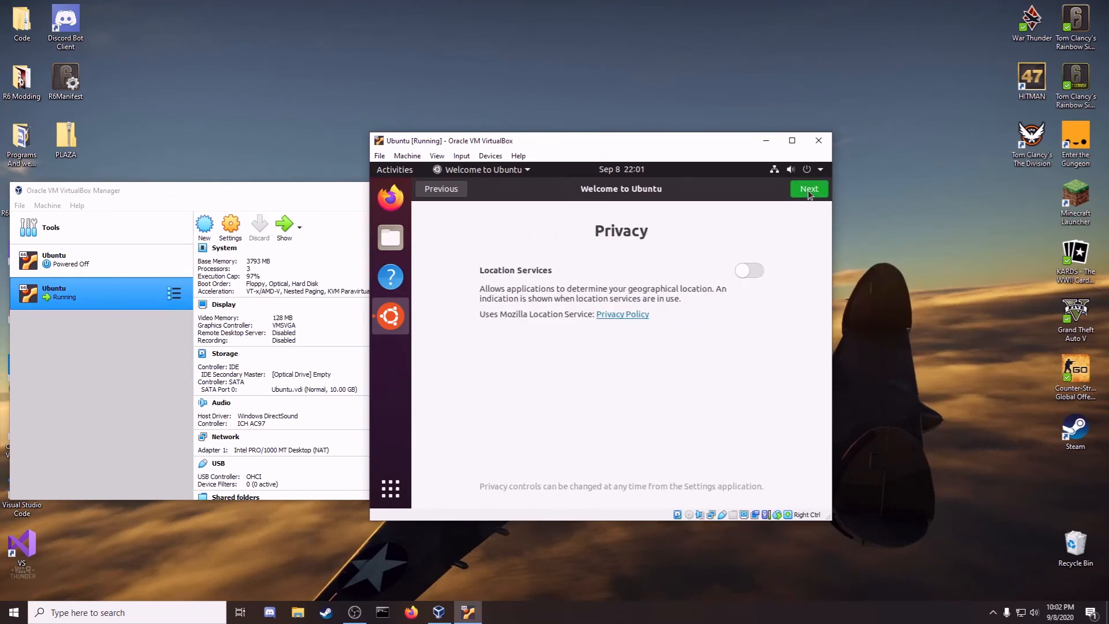
pyautogui.click(808, 188)
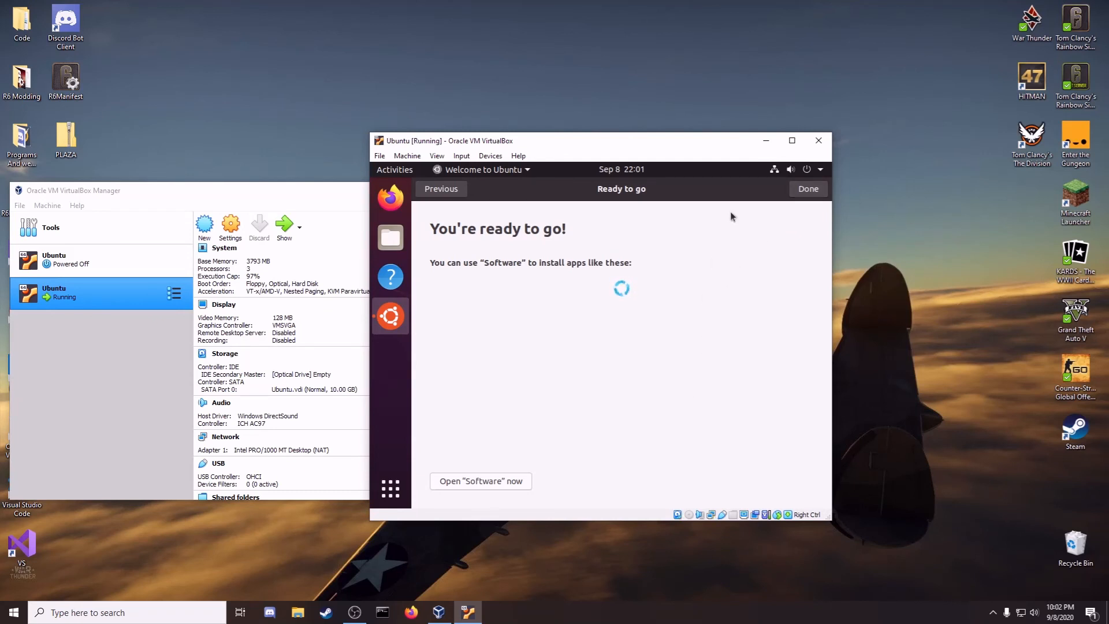
pyautogui.click(803, 192)
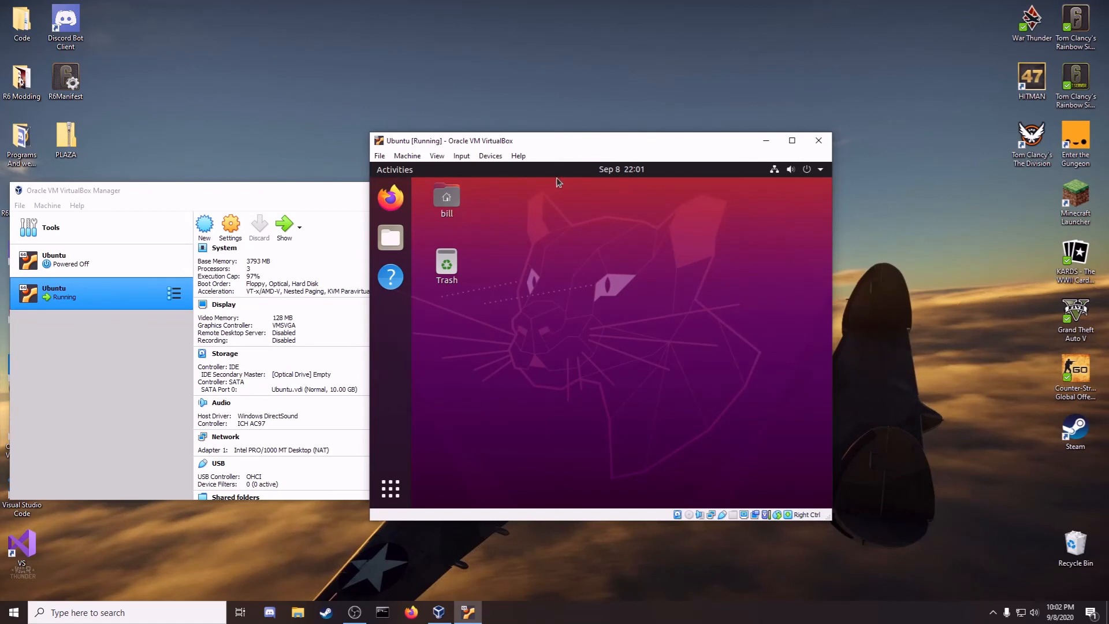
# Step: Insert the Guest Additions CD image, run its installer with the account password, then close the terminal
pyautogui.click(489, 156)
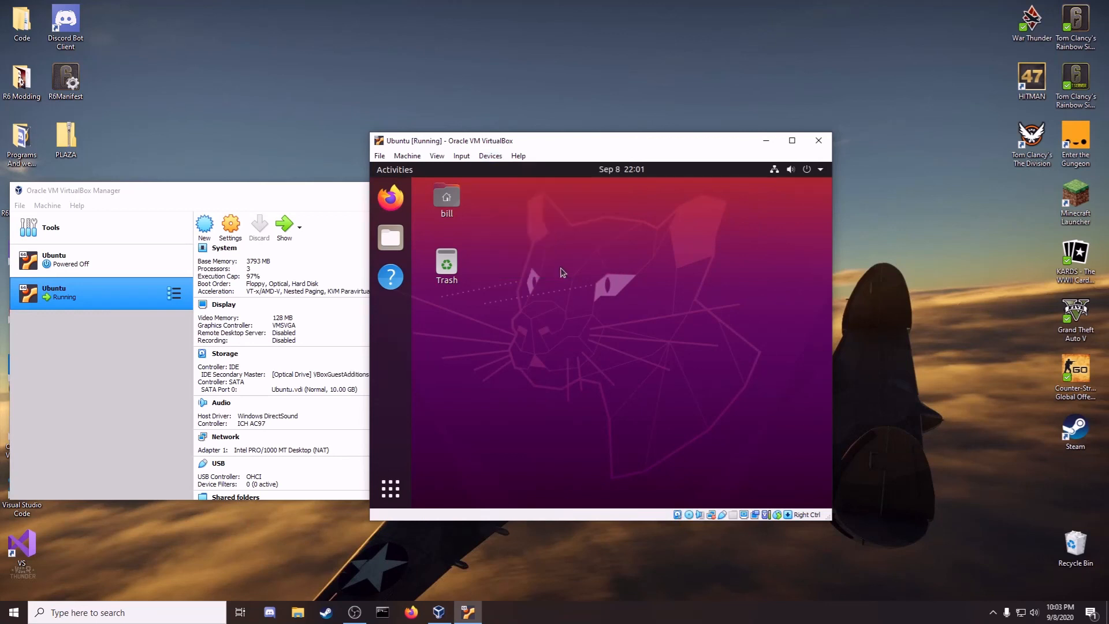
pyautogui.click(562, 271)
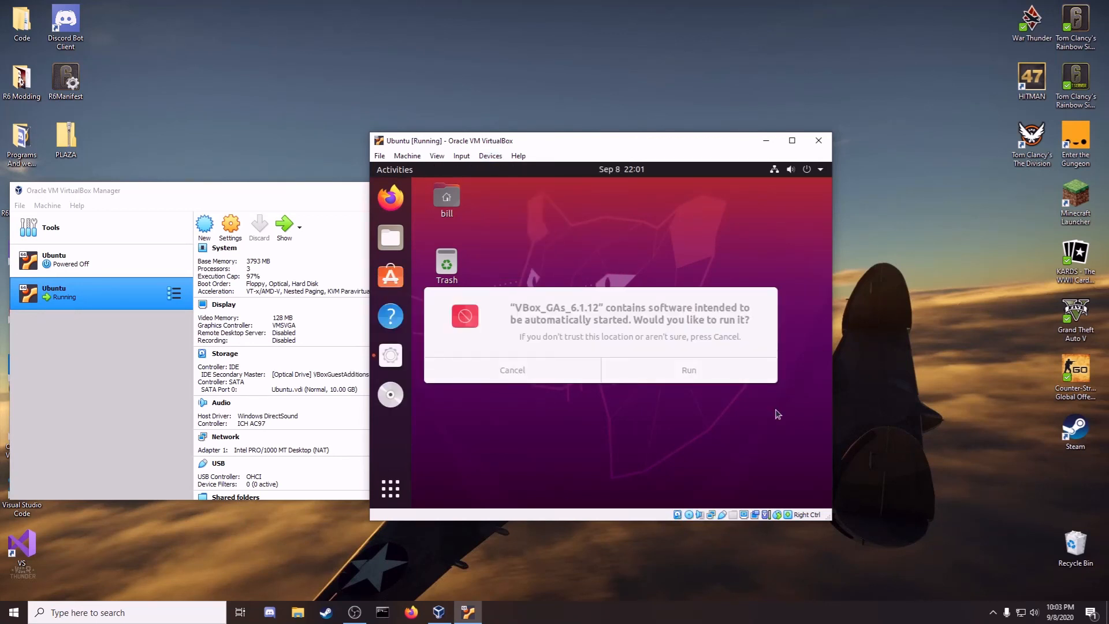
pyautogui.click(741, 370)
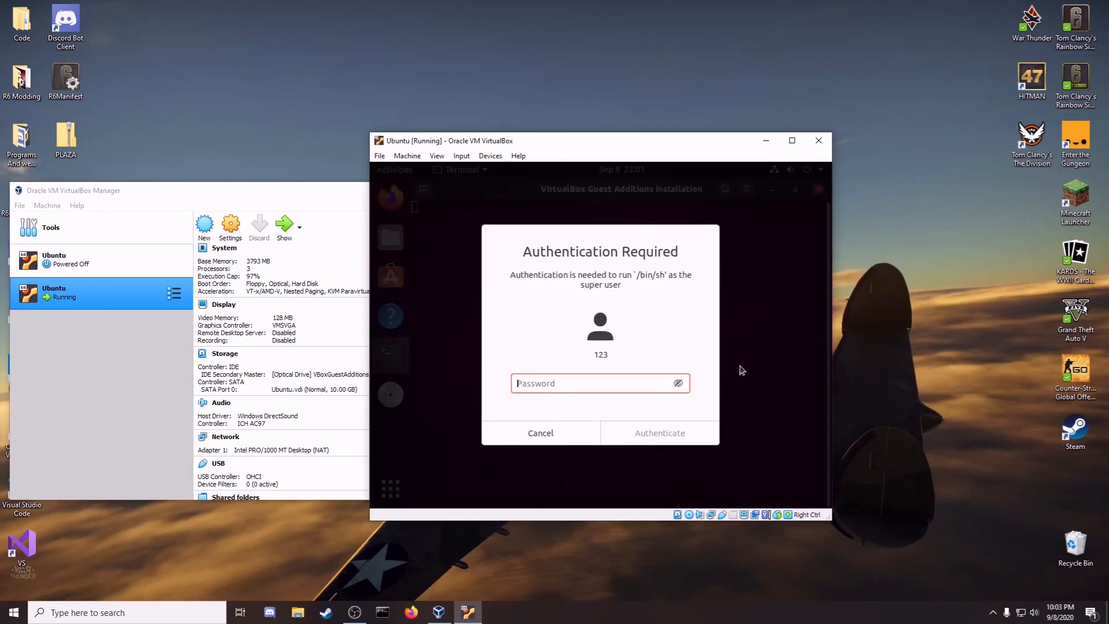
pyautogui.write('123')
pyautogui.press('Return')
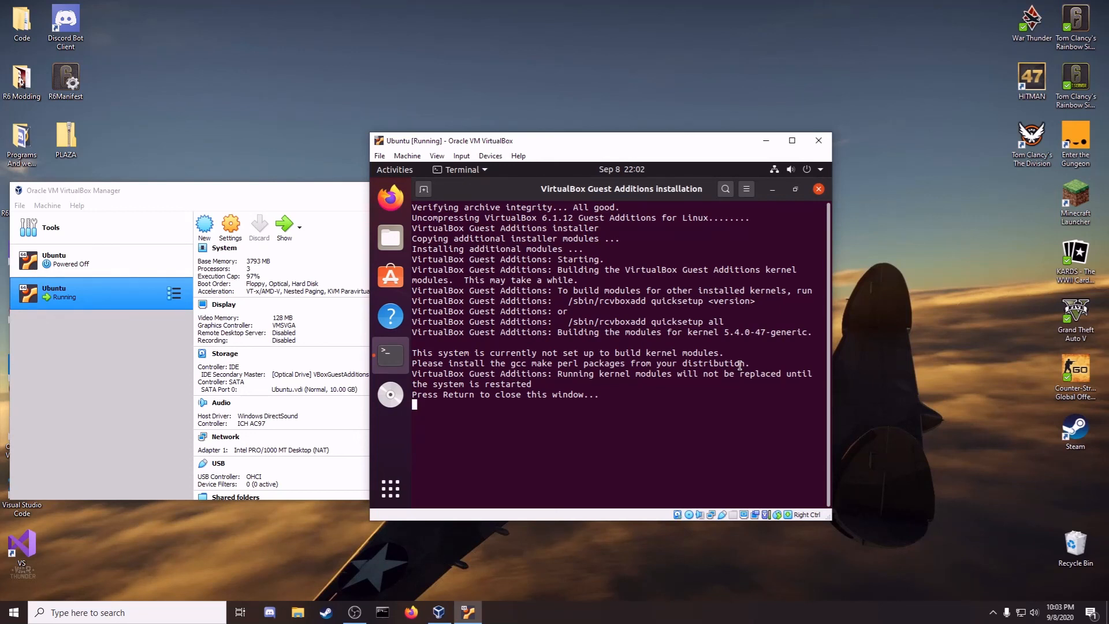
pyautogui.press('Return')
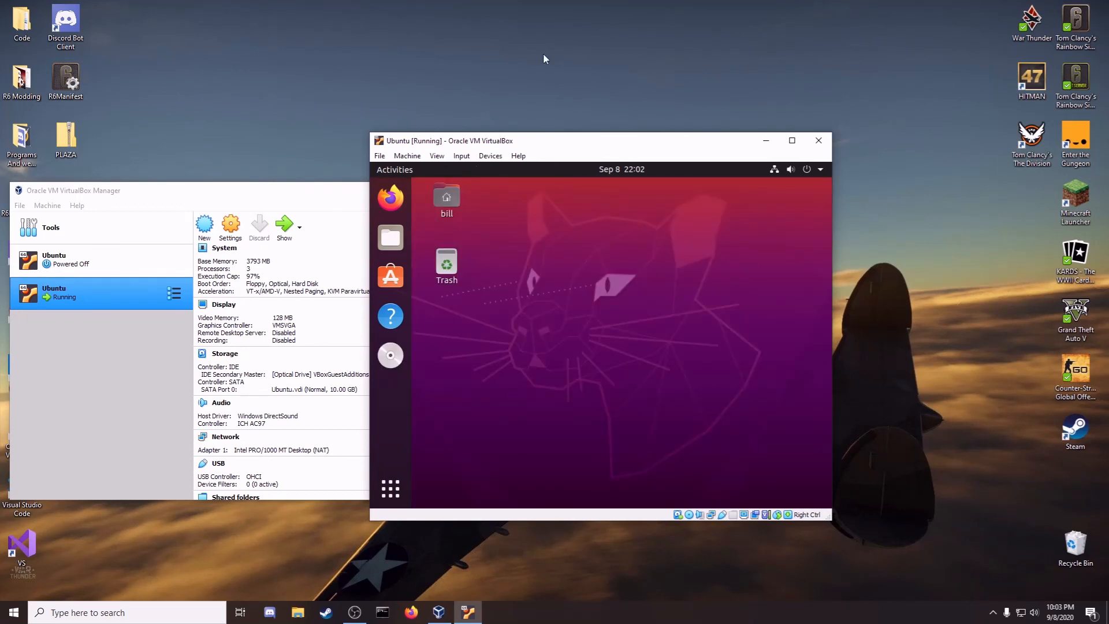